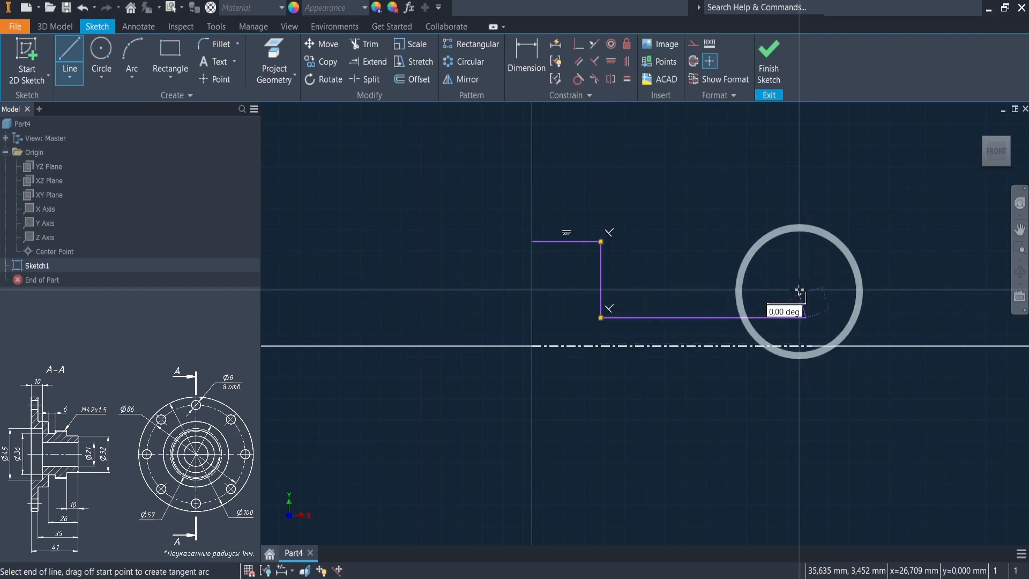
- Continue the profile line up the hub's end face, about 35.6 mm from the origin, and back along the end step, raised collar and groove
click(805, 273)
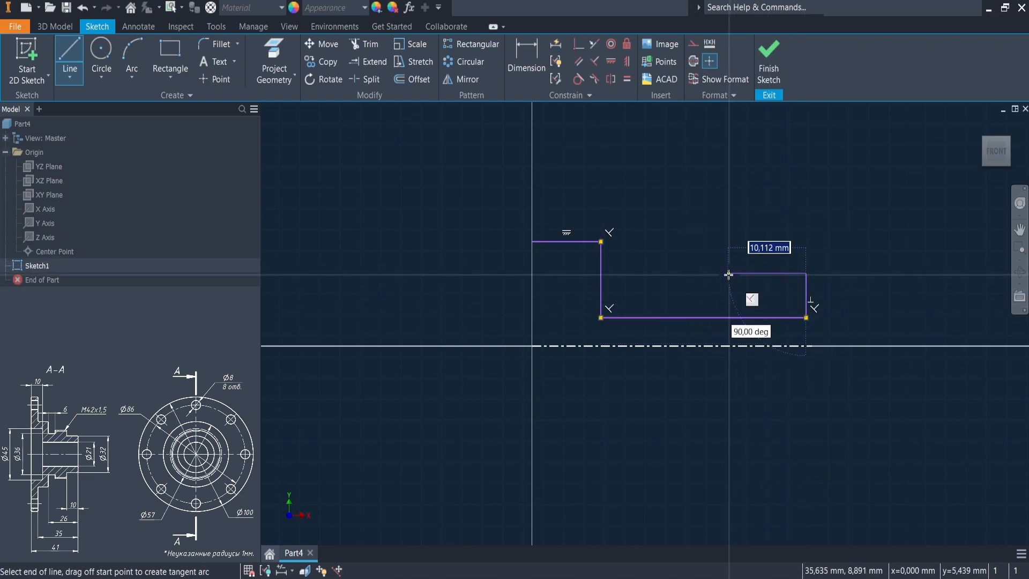
click(741, 273)
click(741, 246)
click(663, 247)
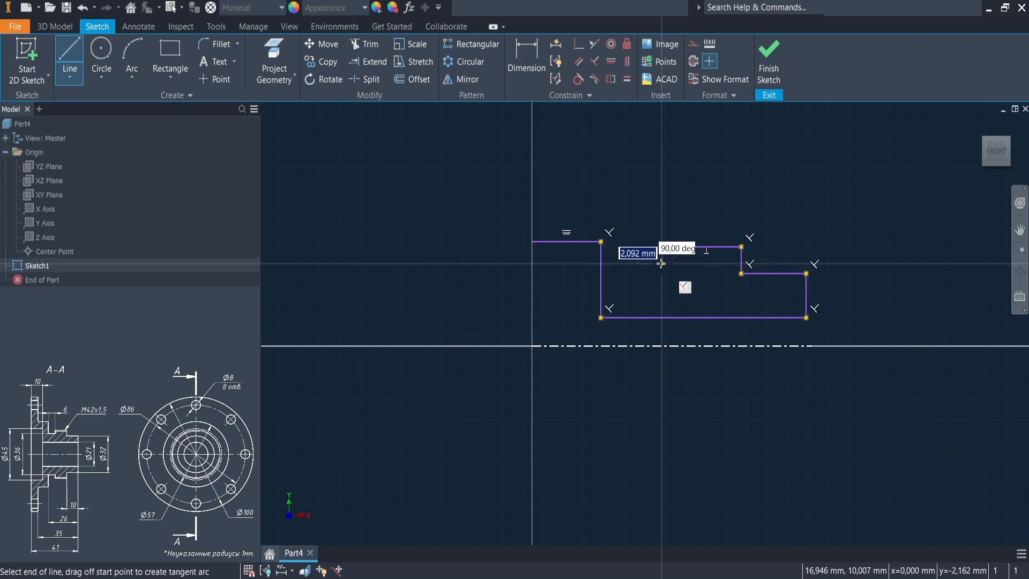
click(663, 267)
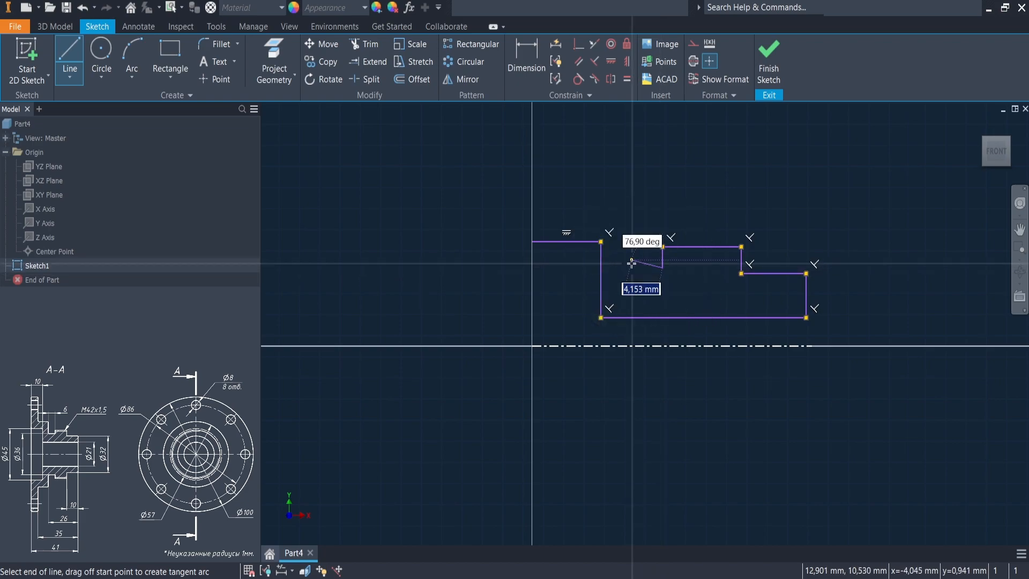
click(628, 267)
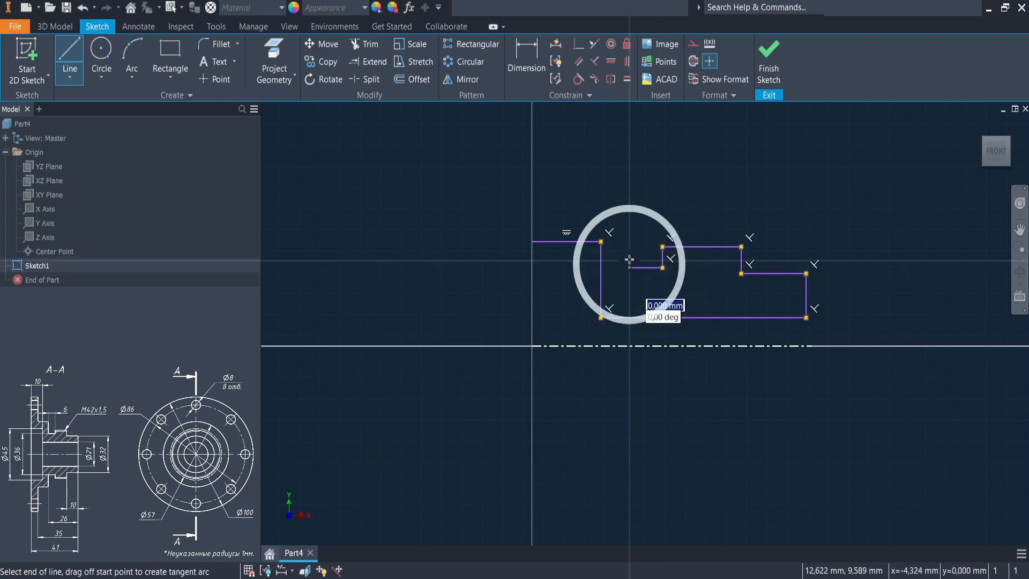
- Complete the profile with the shoulder and the flange, its rim at about 57 mm diameter, and close it at the starting point
click(630, 187)
click(565, 187)
click(566, 112)
click(532, 113)
click(532, 240)
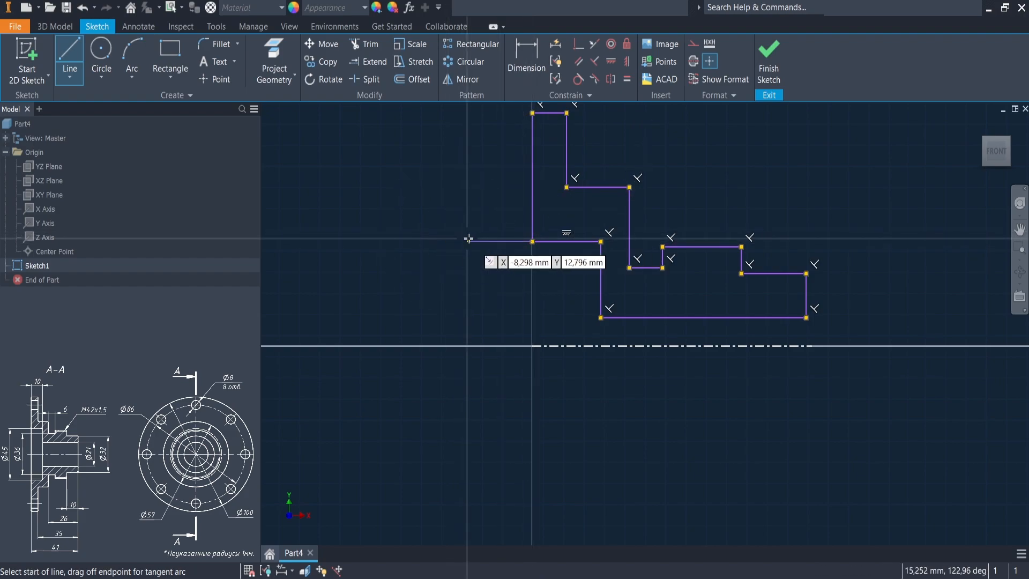
key(Escape)
- Make the flange's outer face line coincident with the centerline's start point at the origin
middle_drag(476, 232, 441, 290)
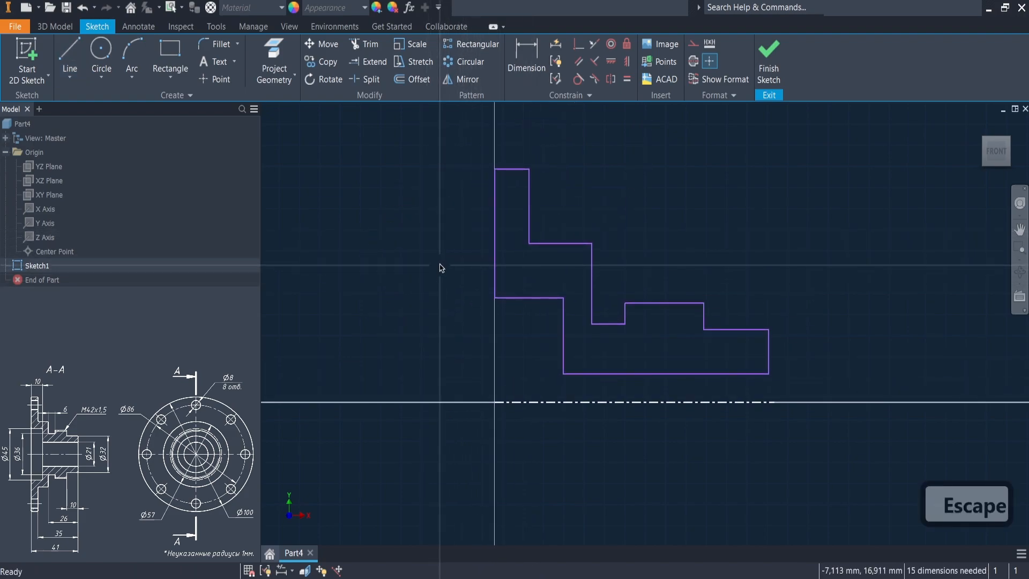
click(577, 47)
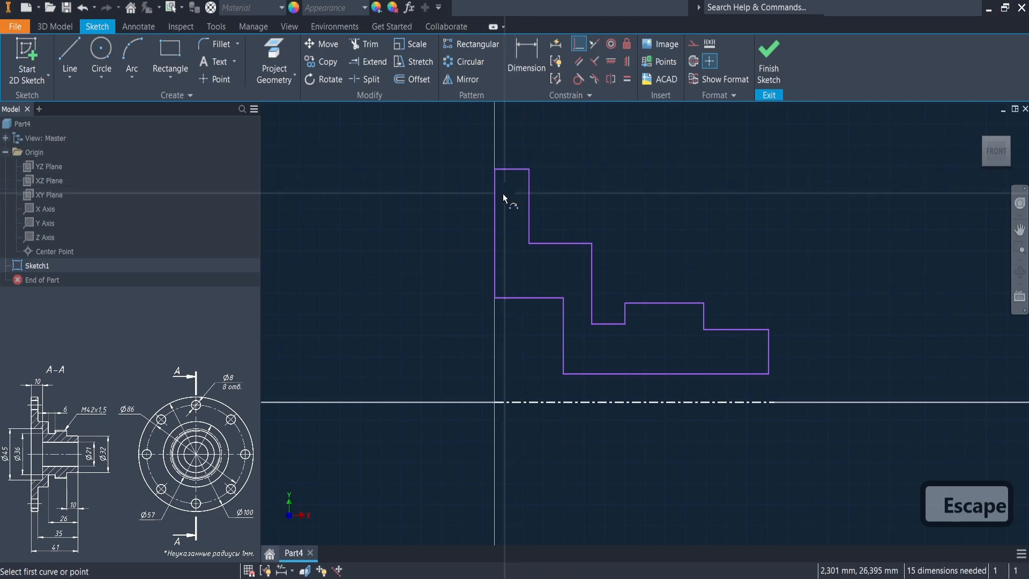
click(494, 195)
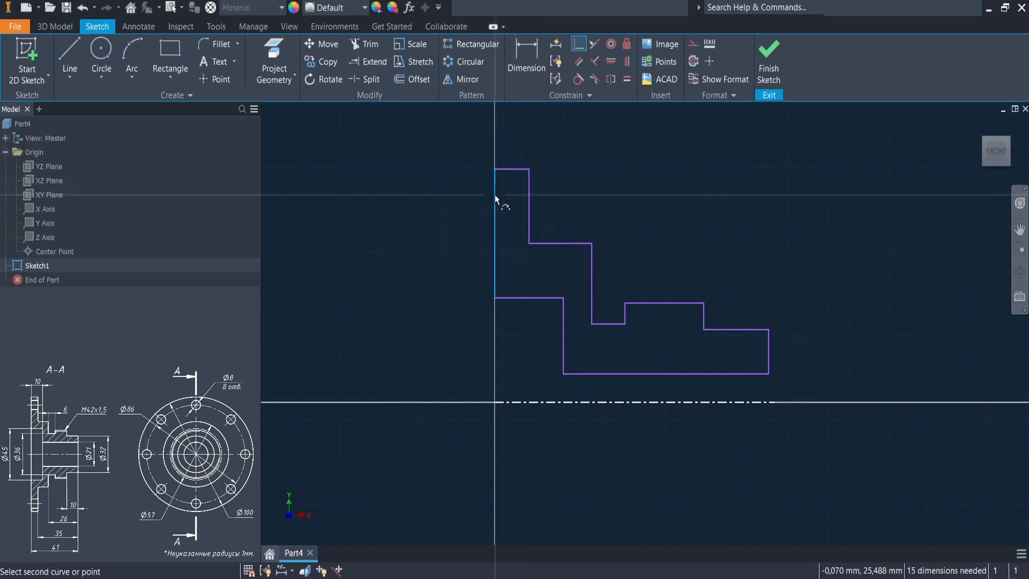
click(494, 402)
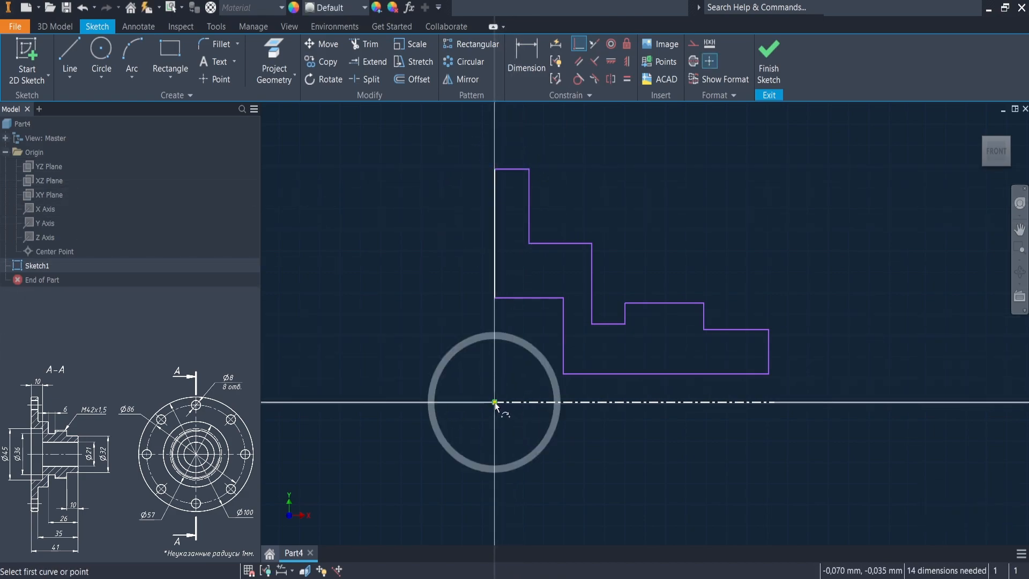
click(774, 401)
click(771, 375)
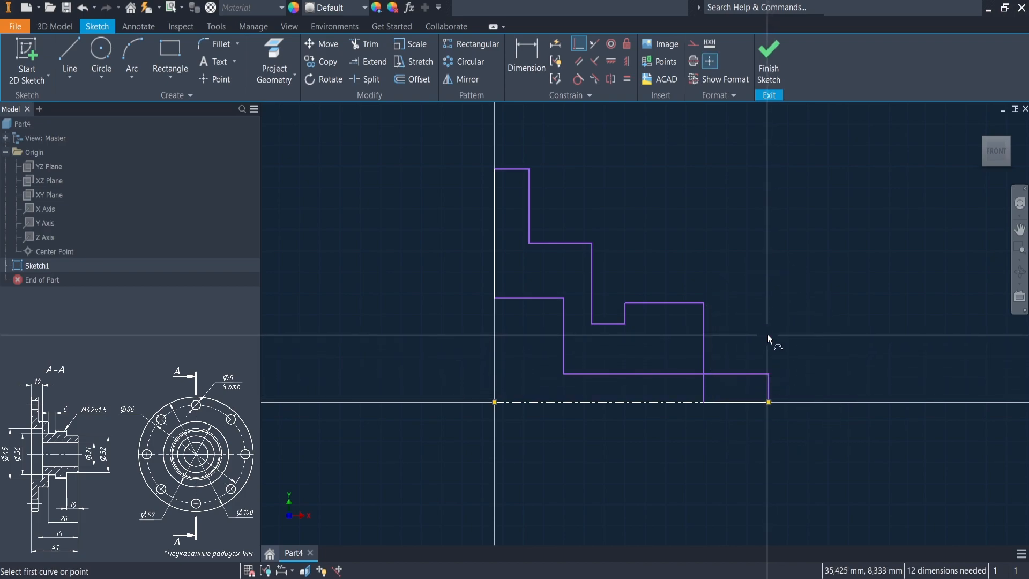
key(ctrl+z)
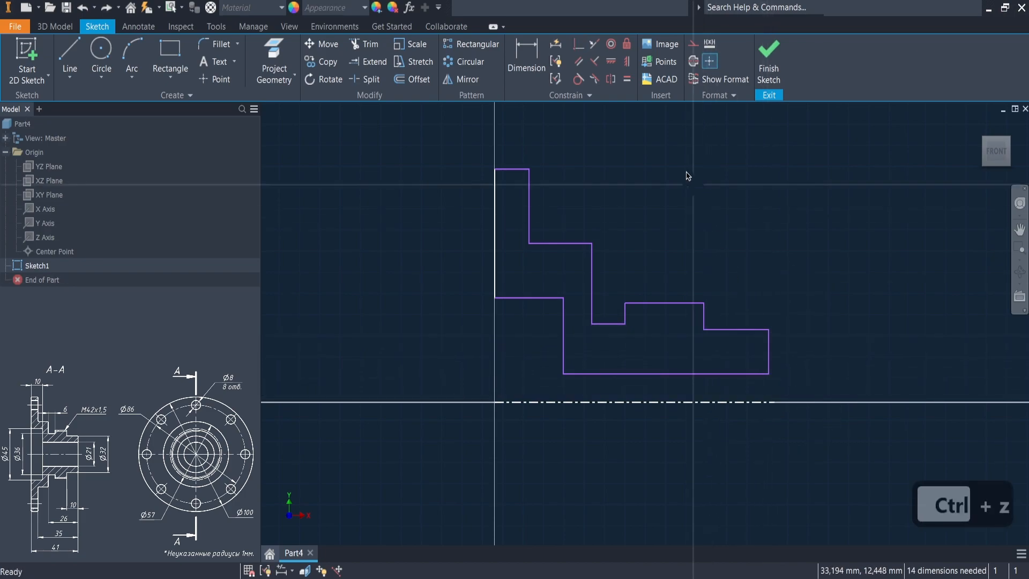
- Make the hub's vertical end face line coincident with the far endpoint of the centerline
click(578, 43)
click(768, 342)
click(773, 404)
key(Escape)
- Dimension the centerline's length below the profile and set it to 41 mm
scroll(616, 275, up, 2)
scroll(617, 275, up, 1)
scroll(643, 236, down, 1)
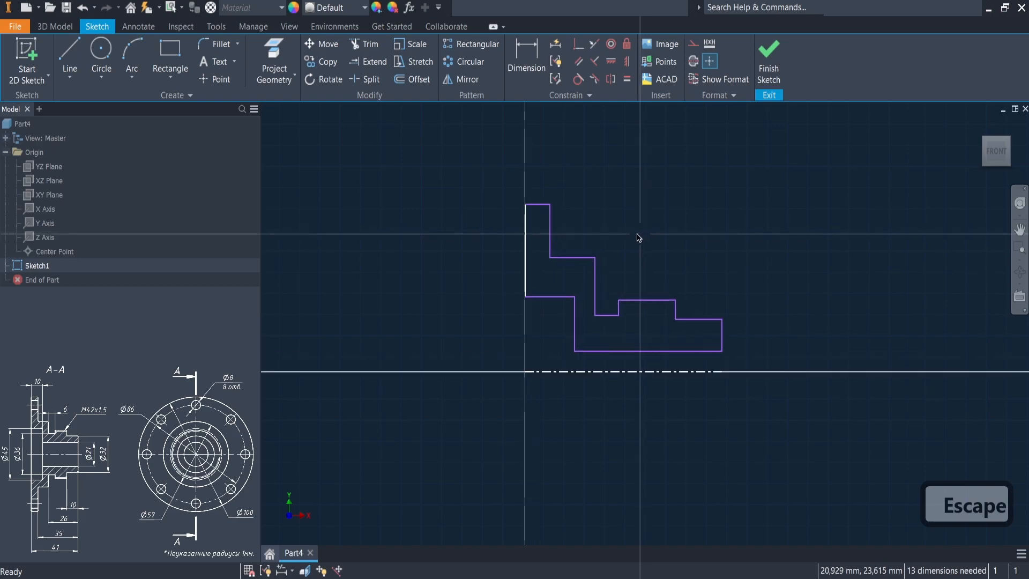
right_click(626, 214)
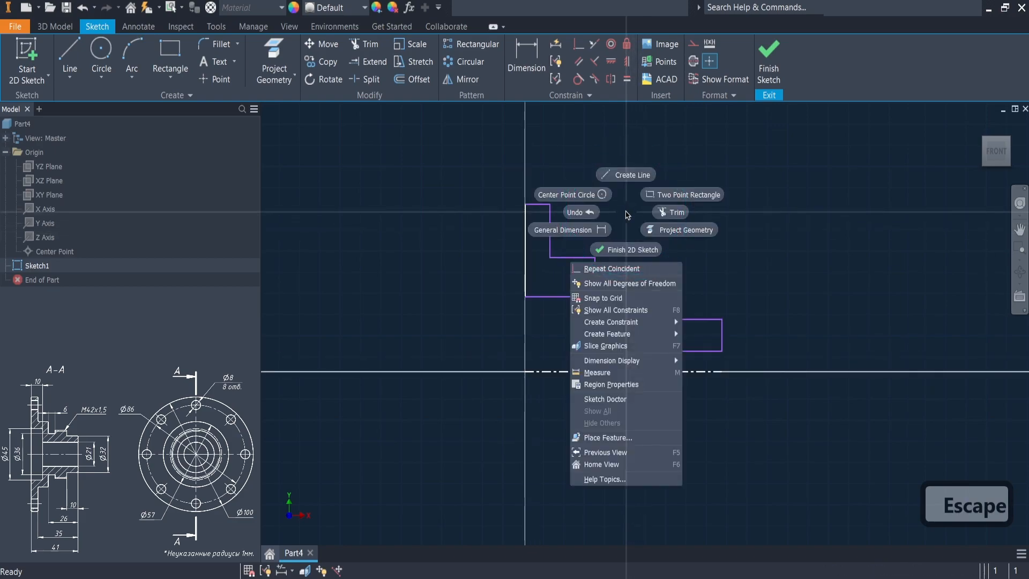
click(596, 231)
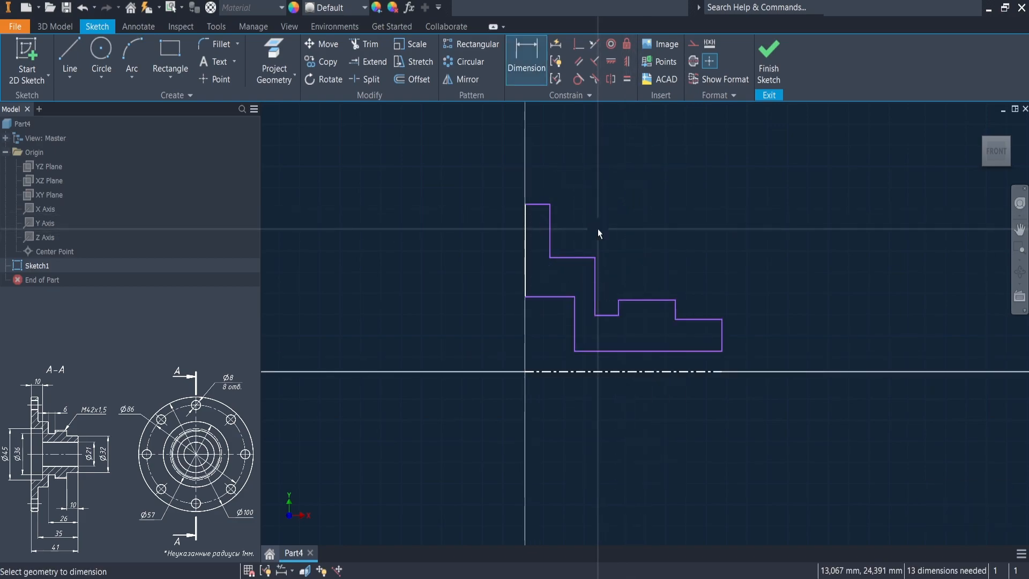
click(622, 373)
click(620, 412)
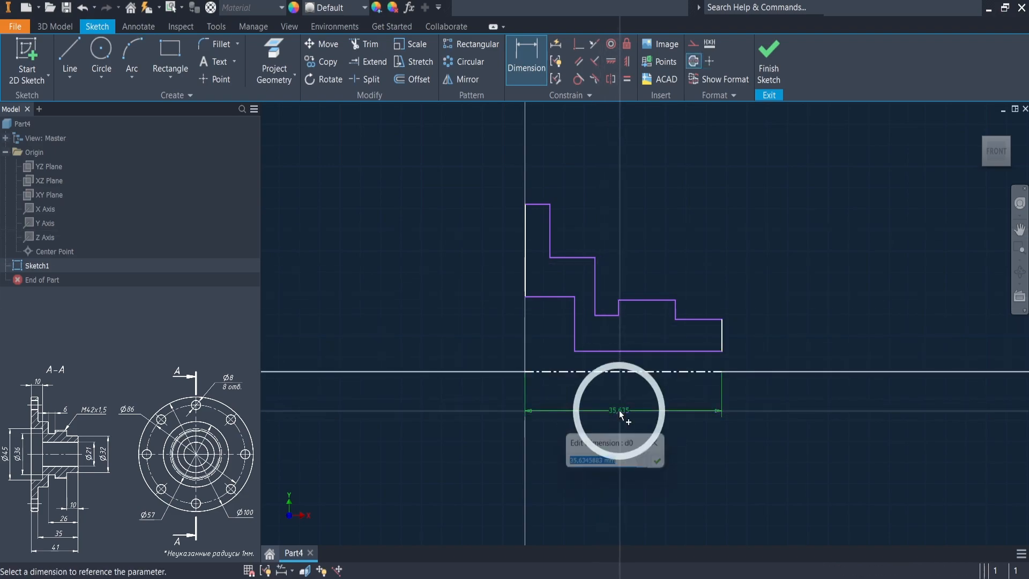
text(41)
key(Return)
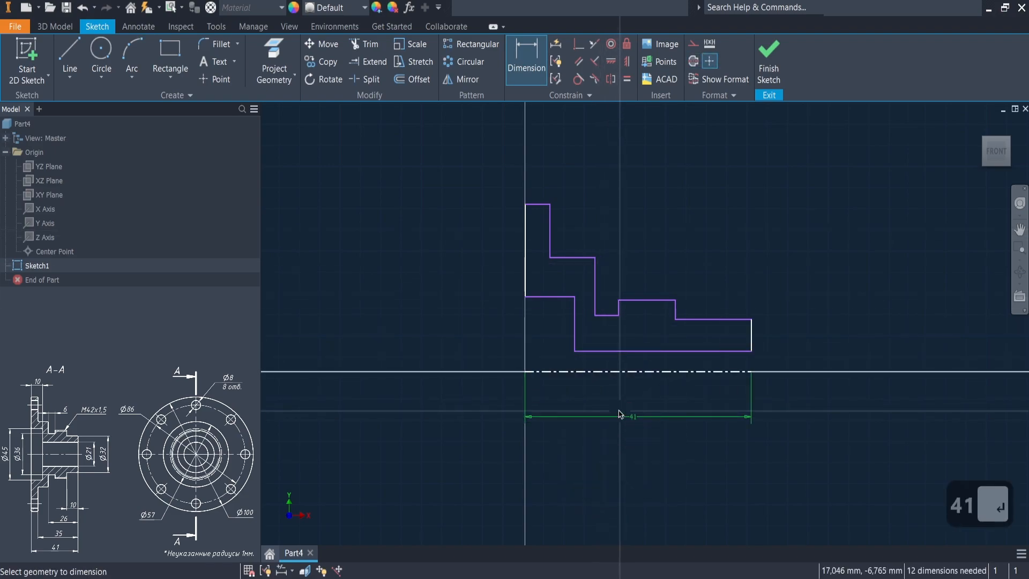
- Dimension the distance from the flange's inner face to the hub end and set it to 35 mm
click(551, 231)
click(746, 370)
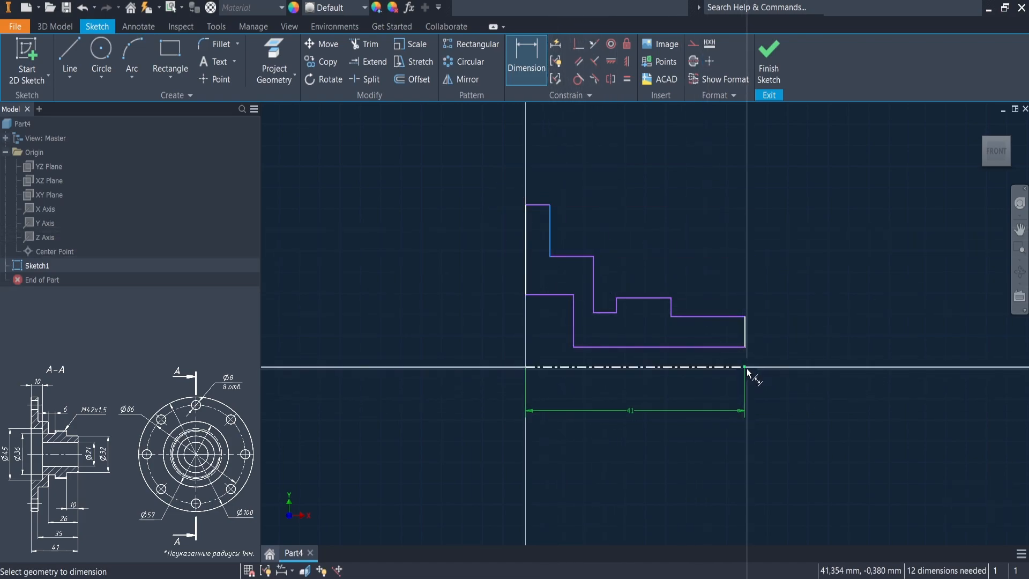
click(658, 173)
text(35)
key(Return)
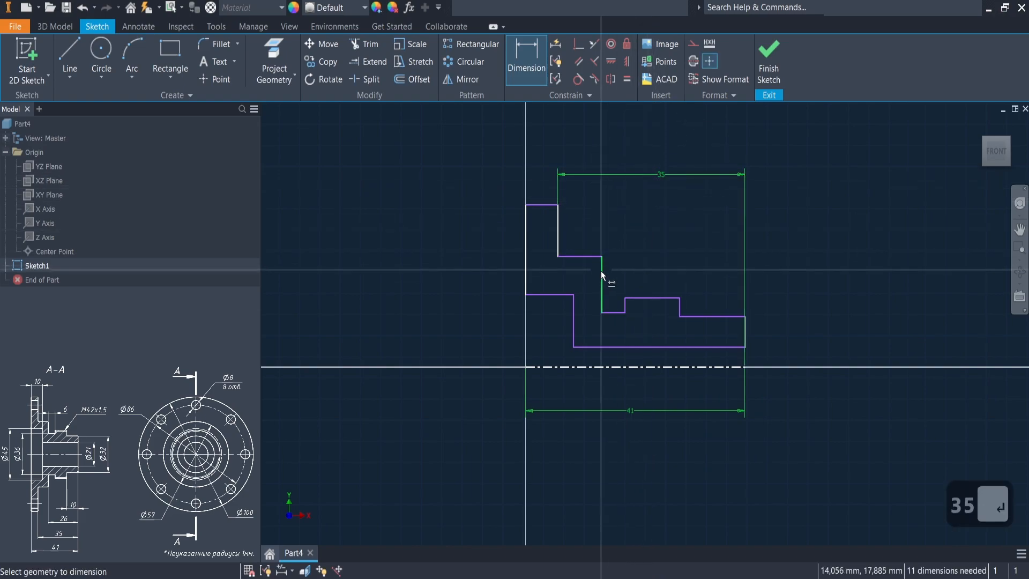
- Dimension the distance from the shoulder face beside the groove to the hub end and set it to 26 mm
click(745, 367)
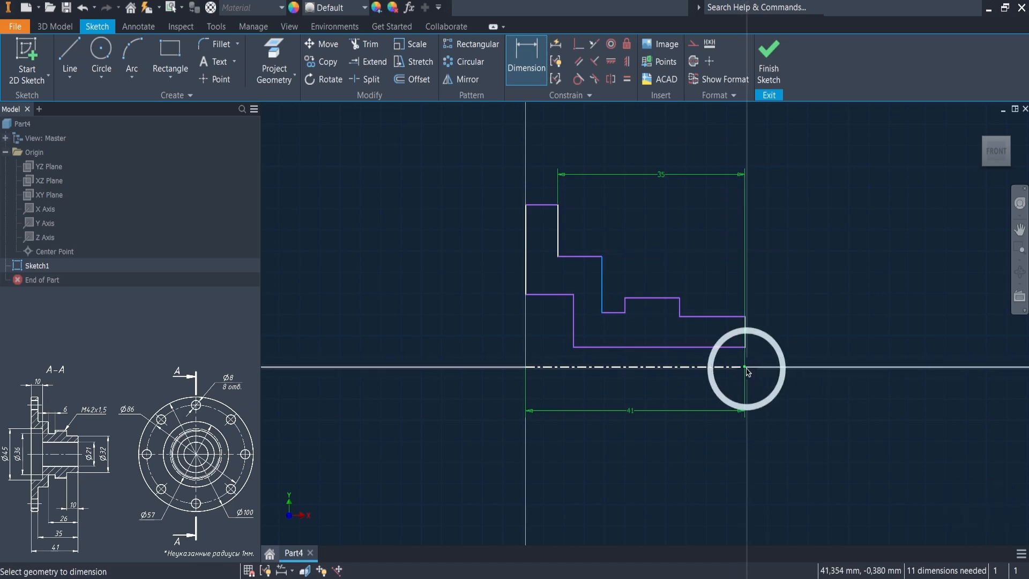
click(670, 205)
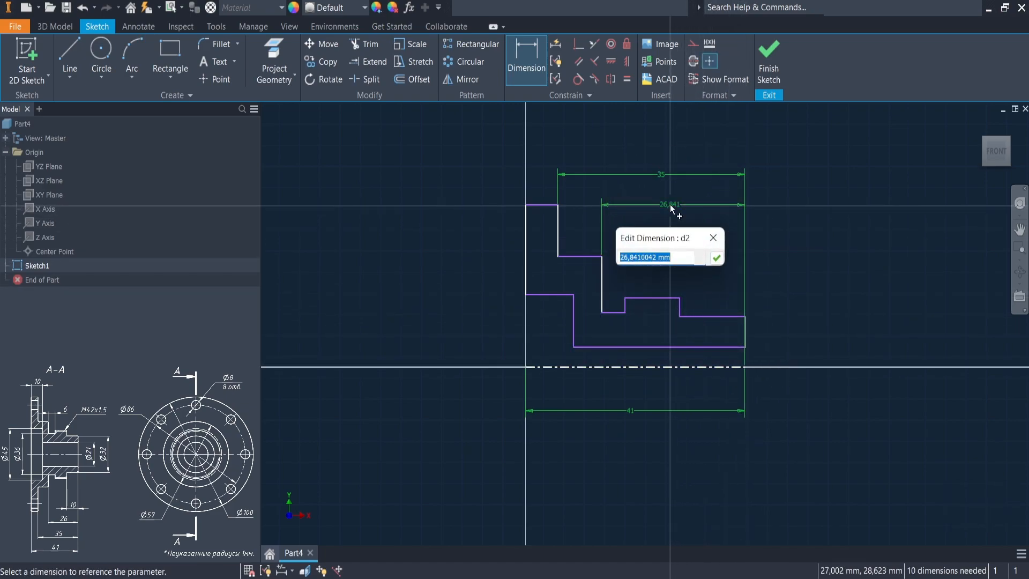
text(26)
key(Return)
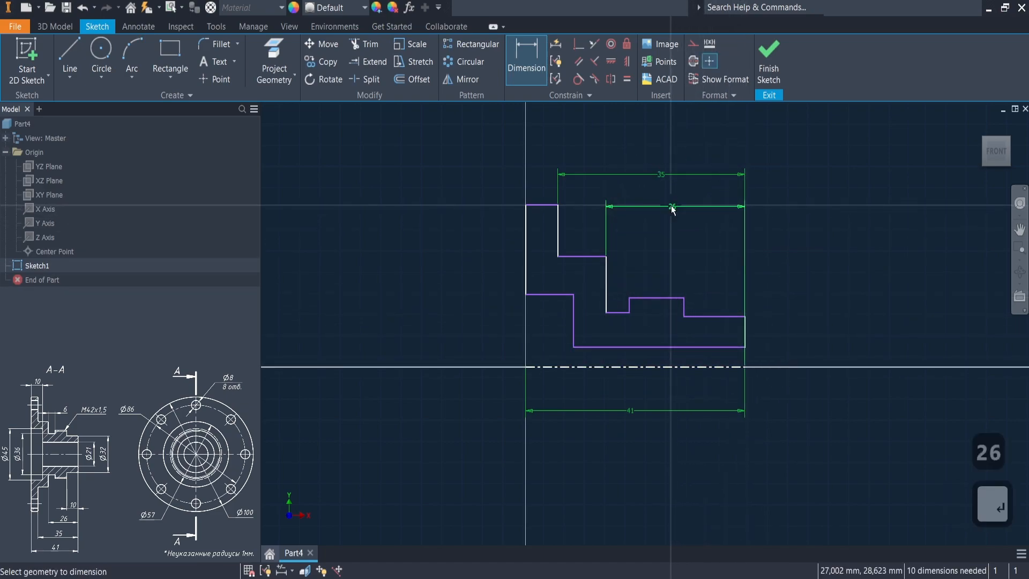
- Dimension the length of the end step between the raised collar and the hub end face as 10 mm
click(684, 307)
click(745, 330)
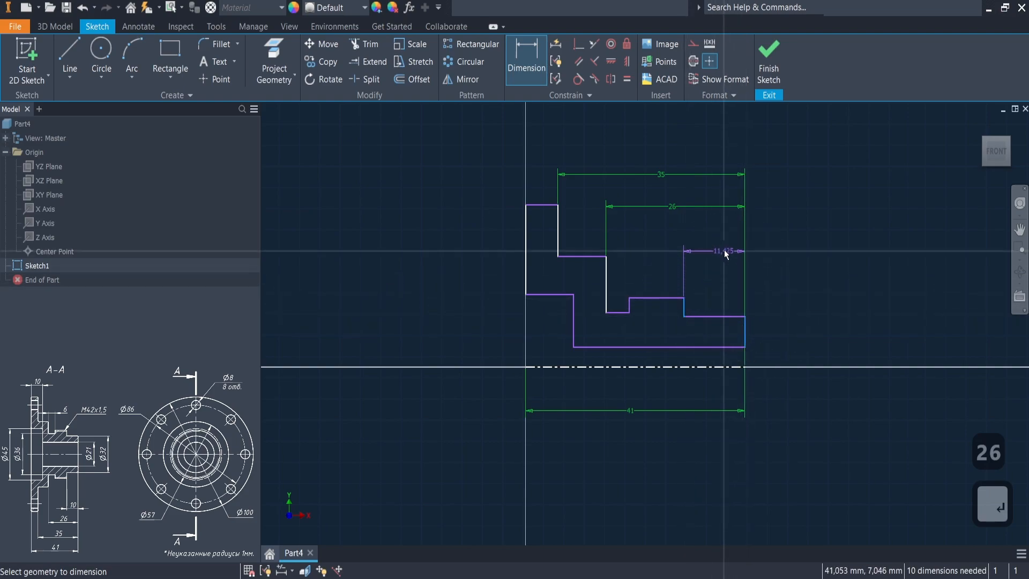
click(716, 240)
text(10)
key(Return)
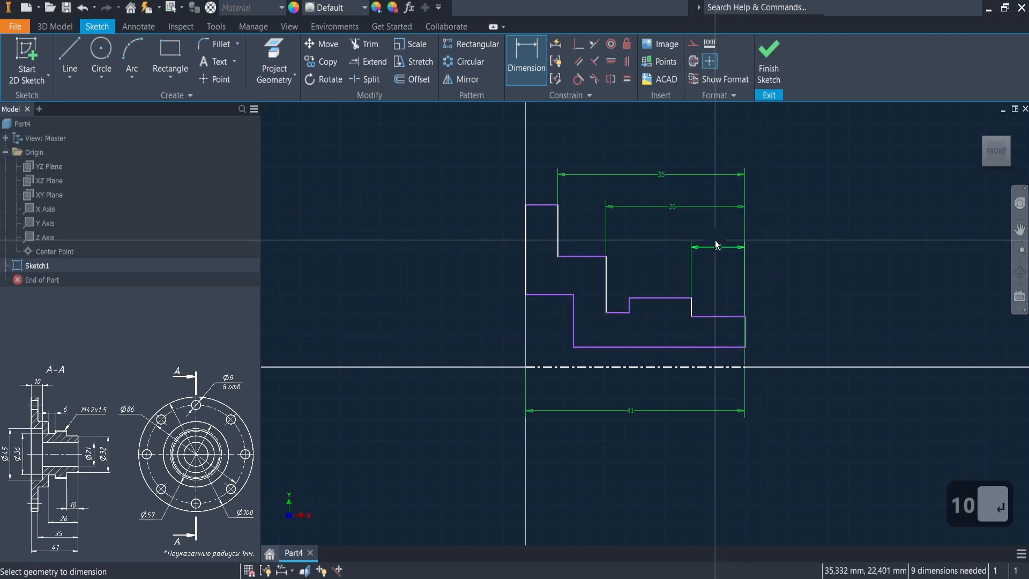
- Add a diameter dimension from the flange's rim line to the centerline and set it to 100 mm
click(546, 205)
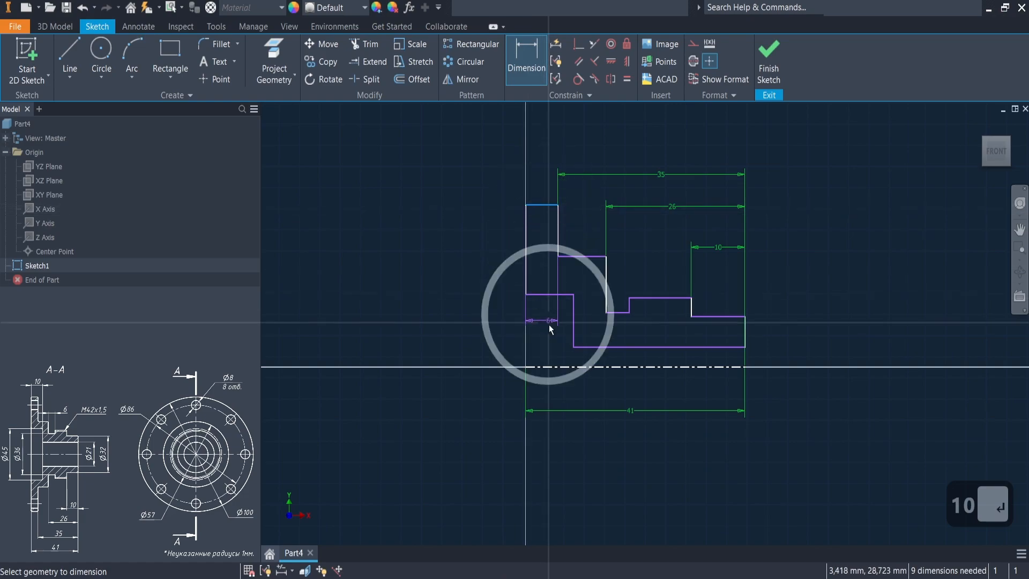
click(550, 369)
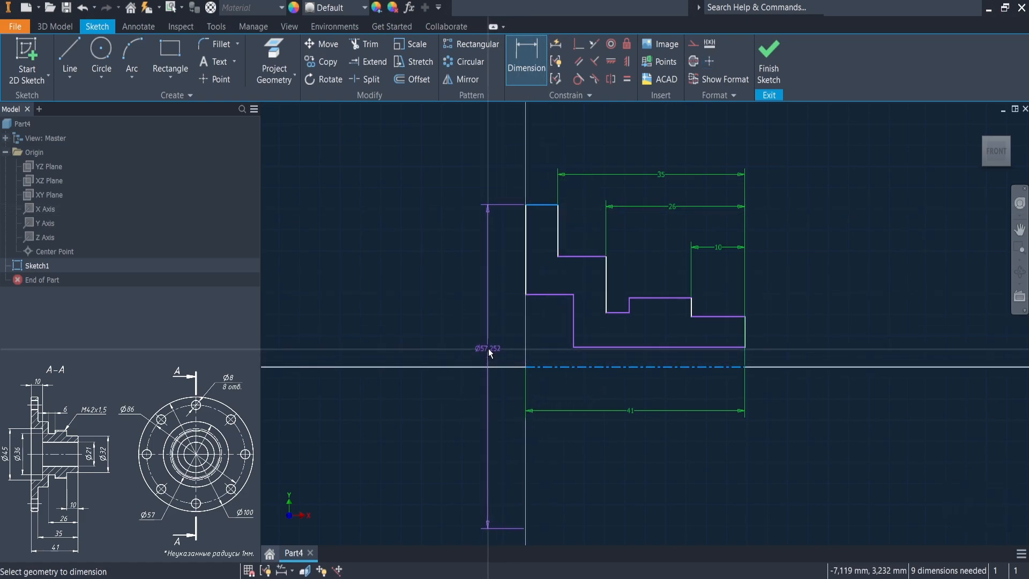
click(490, 353)
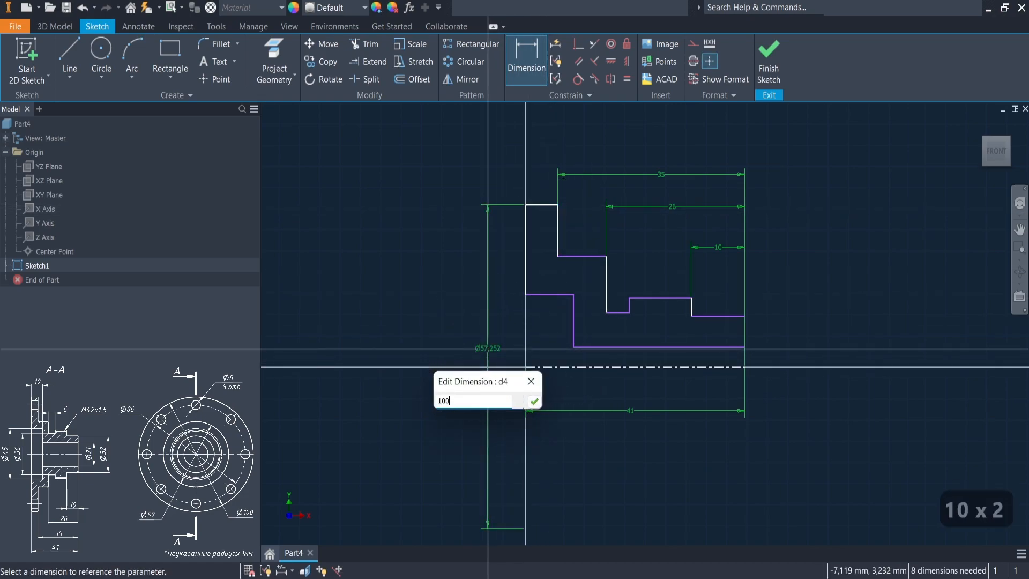
key(Return)
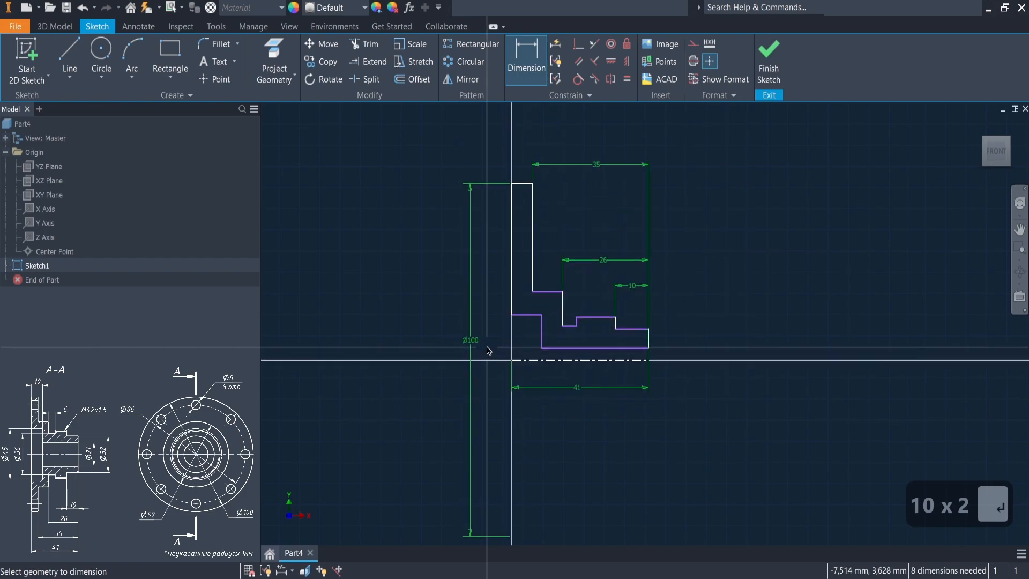
- Add a diameter dimension from the bore line to the centerline and set it to 21 mm
click(646, 348)
click(630, 360)
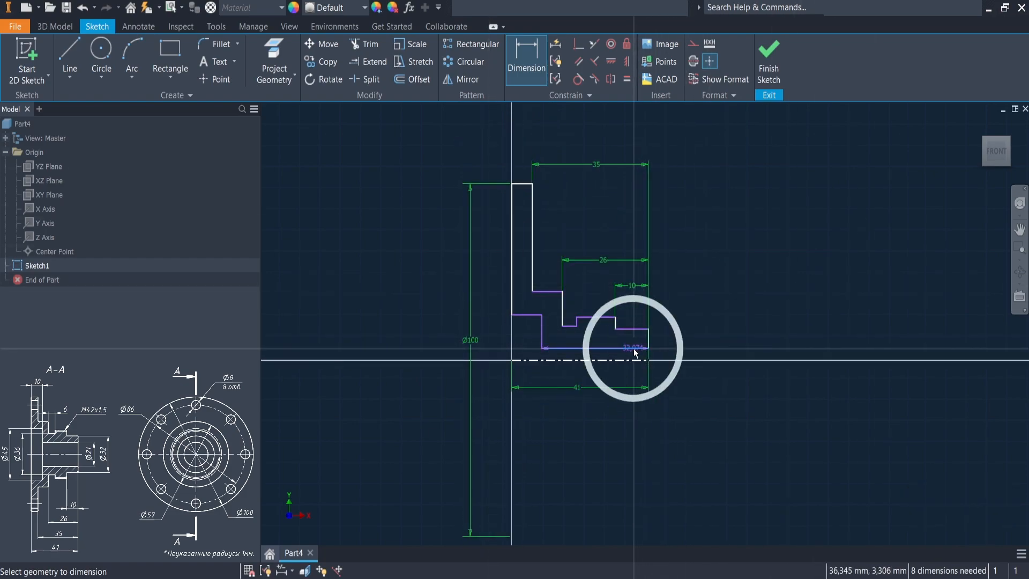
click(686, 405)
key(Return)
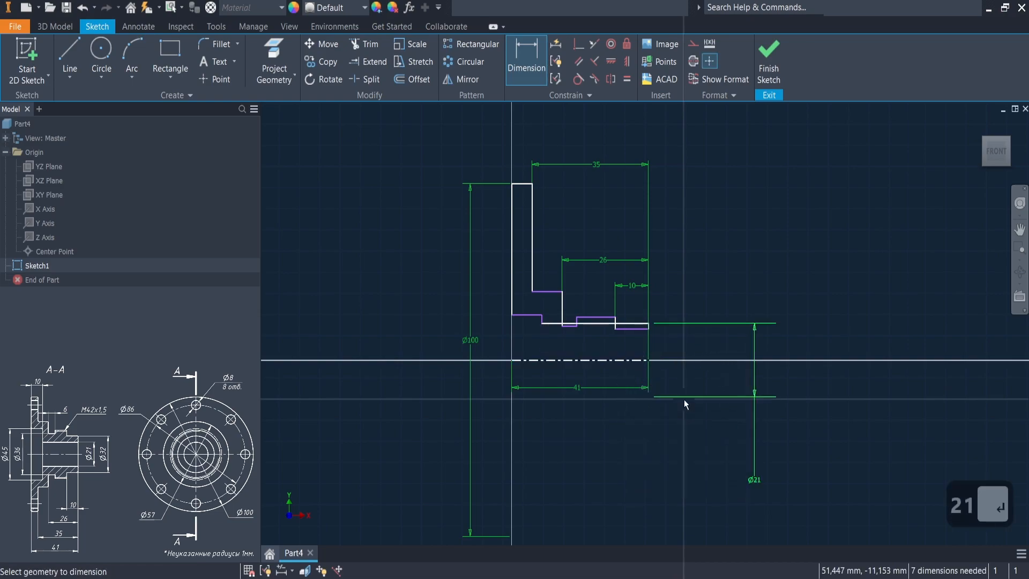
- Move the hub's outer end step, collar and groove lines outward so they clear the bore line
key(Escape)
key(Escape)
mouse_move(619, 327)
mouse_down()
mouse_move(602, 314)
mouse_move(605, 290)
mouse_move(622, 310)
mouse_move(568, 311)
mouse_up()
key(Escape)
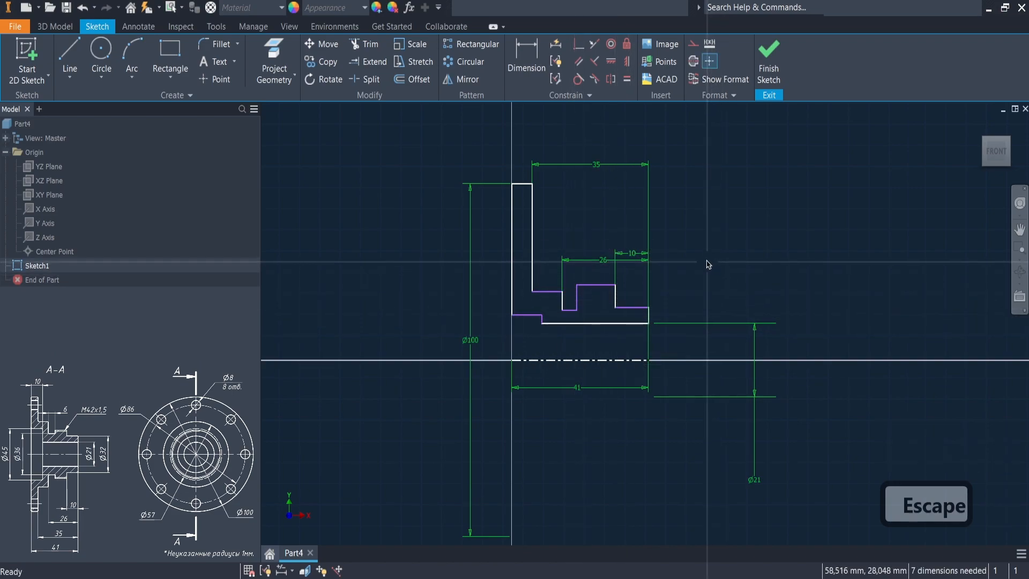
- Add a diameter dimension from the hub's end step line to the centerline and set it to 32 mm
key(d)
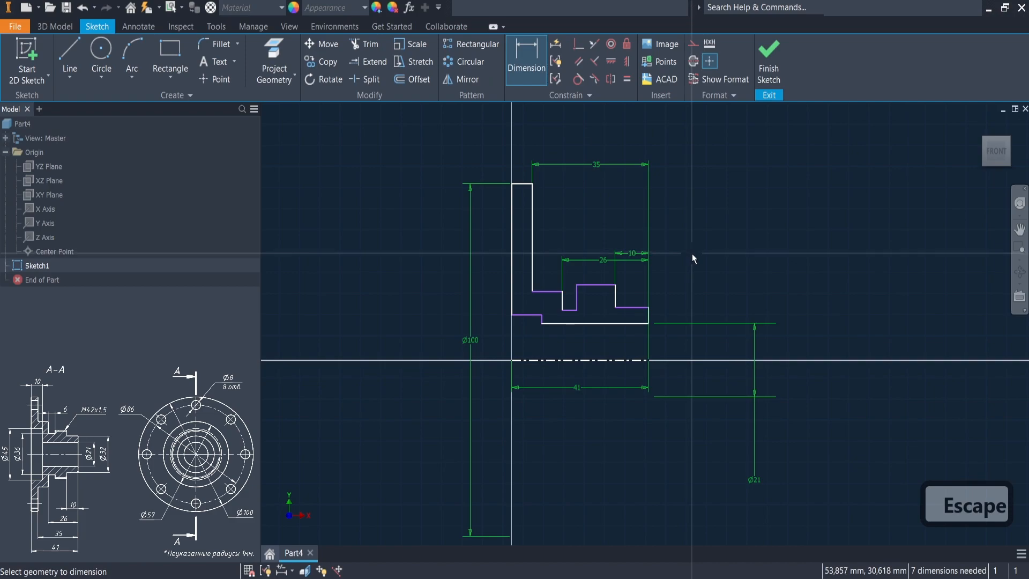
click(632, 307)
click(635, 361)
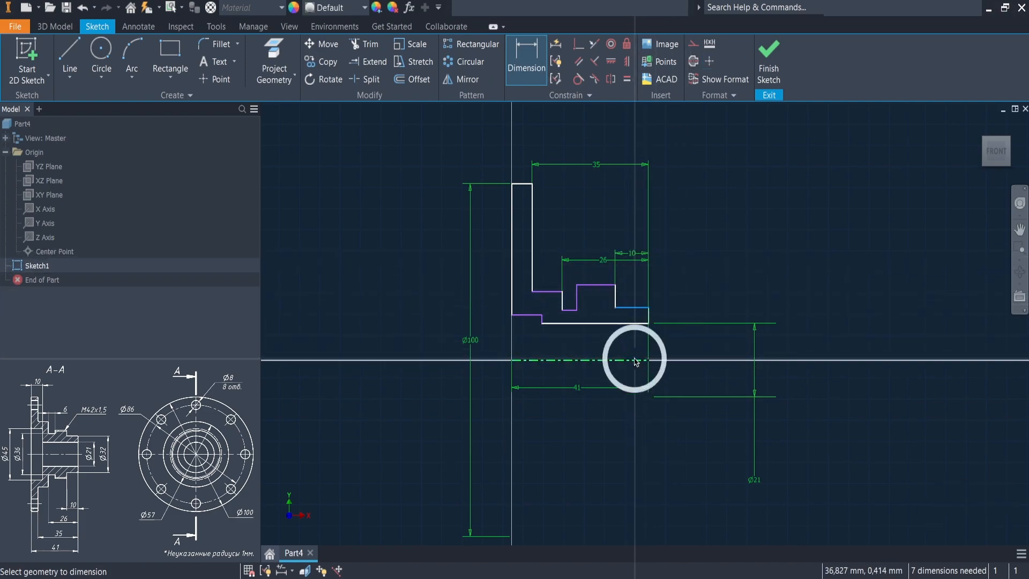
click(765, 282)
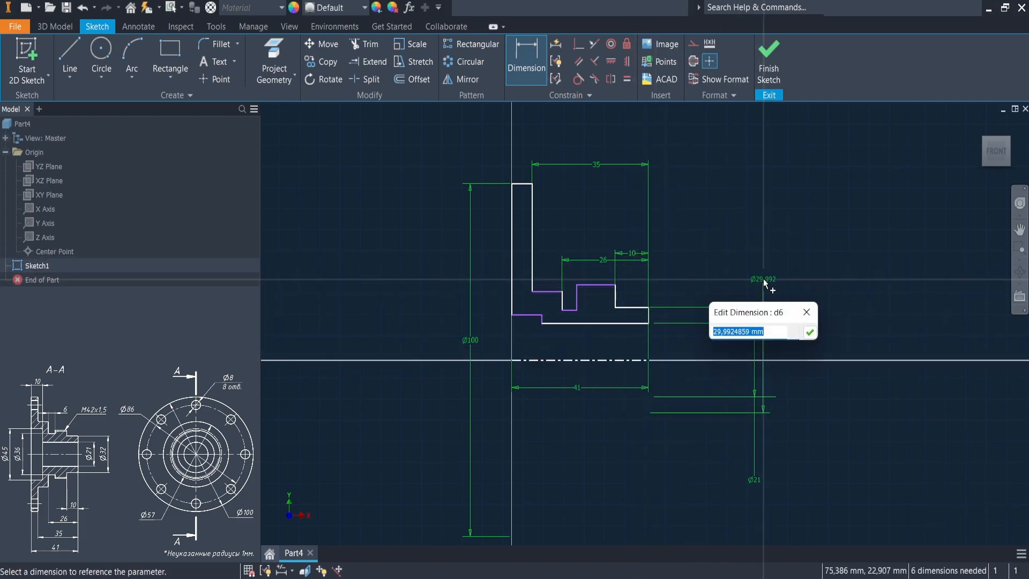
key(Return)
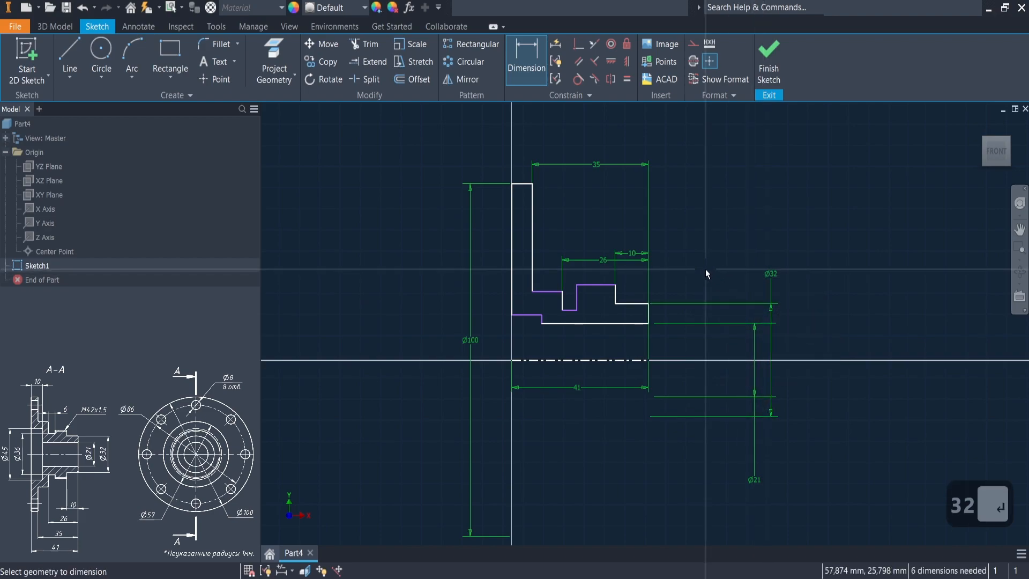
- Add a diameter dimension from the collar's outer line to the centerline and set it to 42 mm
click(593, 286)
click(605, 360)
click(726, 261)
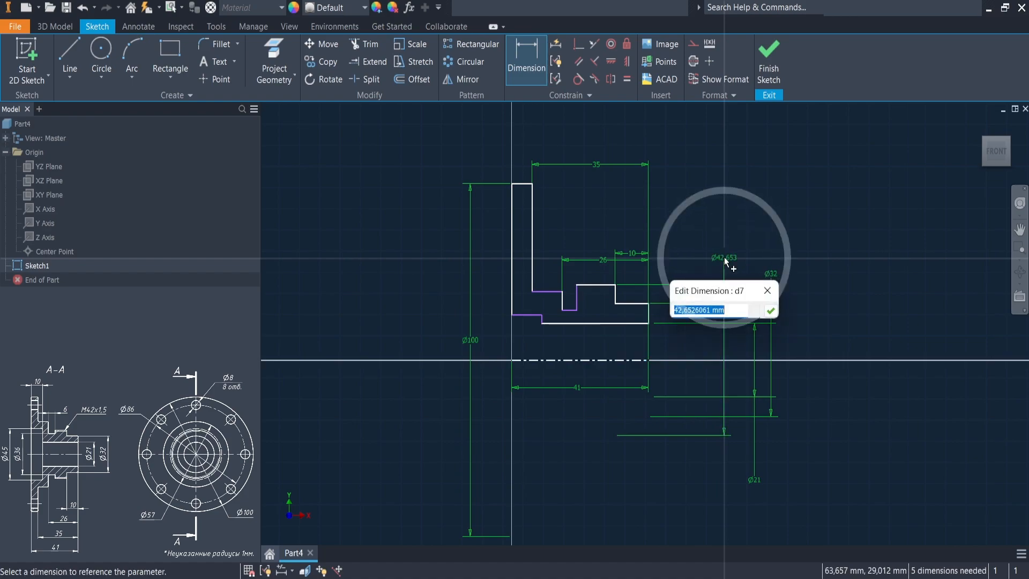
key(Return)
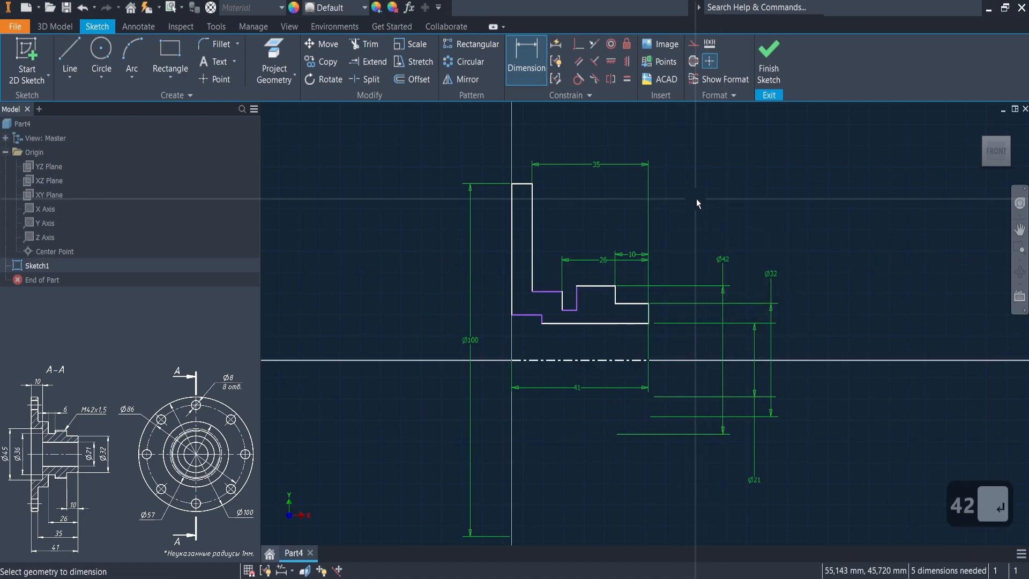
- Add a diameter dimension from the shoulder line beside the flange to the centerline and set it to 57 mm
click(549, 293)
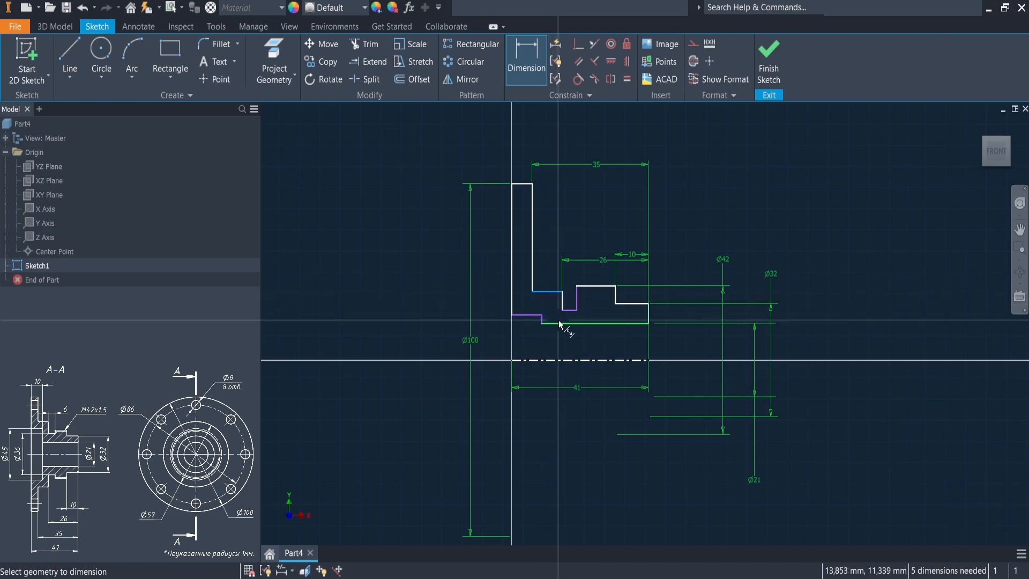
click(589, 360)
click(790, 230)
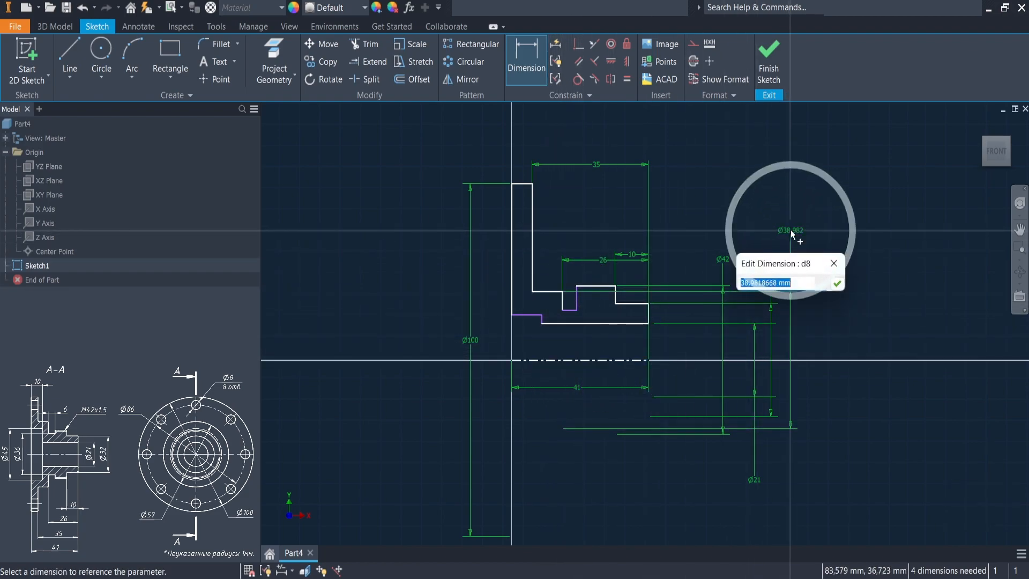
text(57)
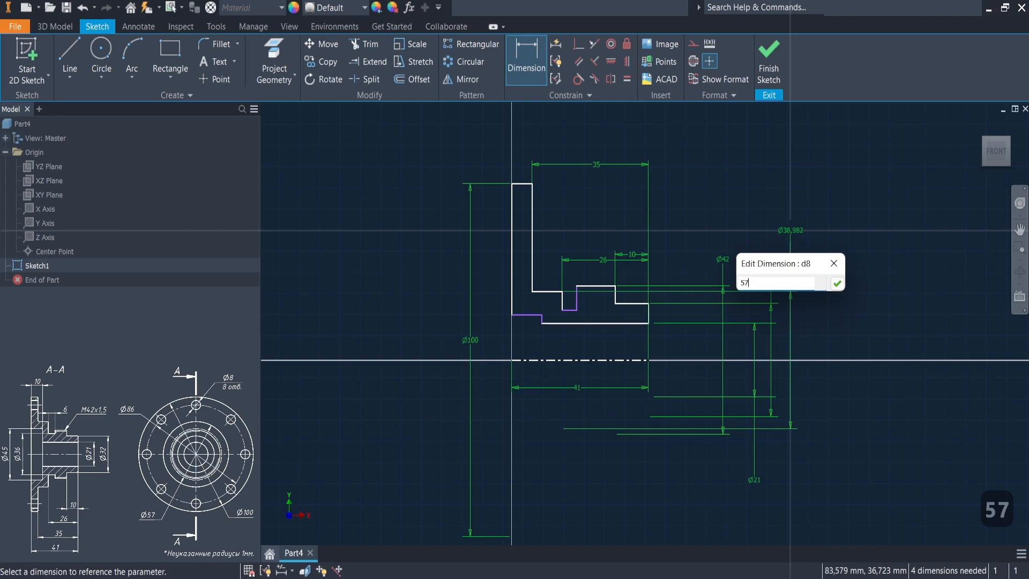
key(Return)
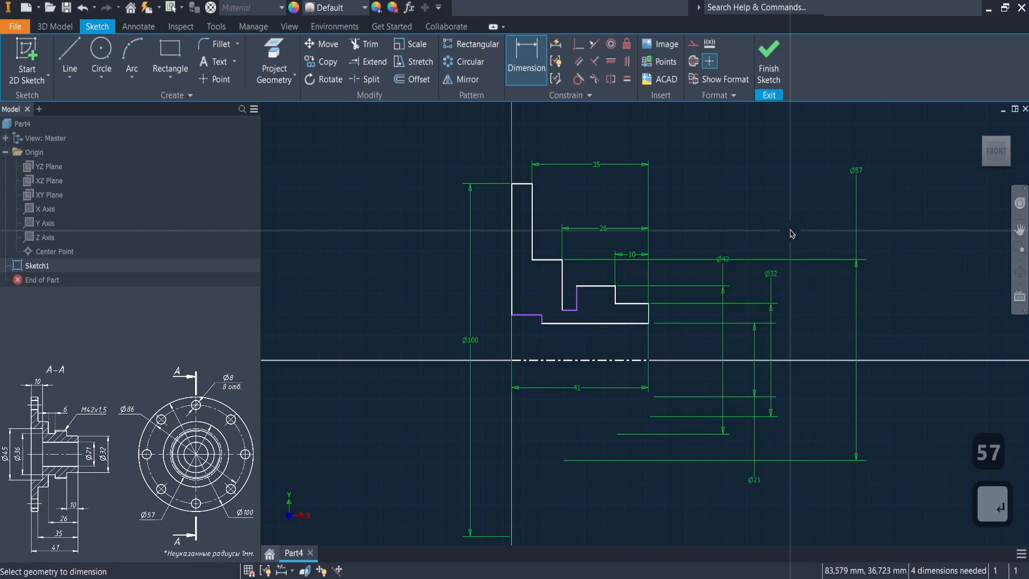
- Dimension the width of the groove between the shoulder and the collar and set it to 6 mm
click(569, 316)
click(547, 246)
text(6)
key(Return)
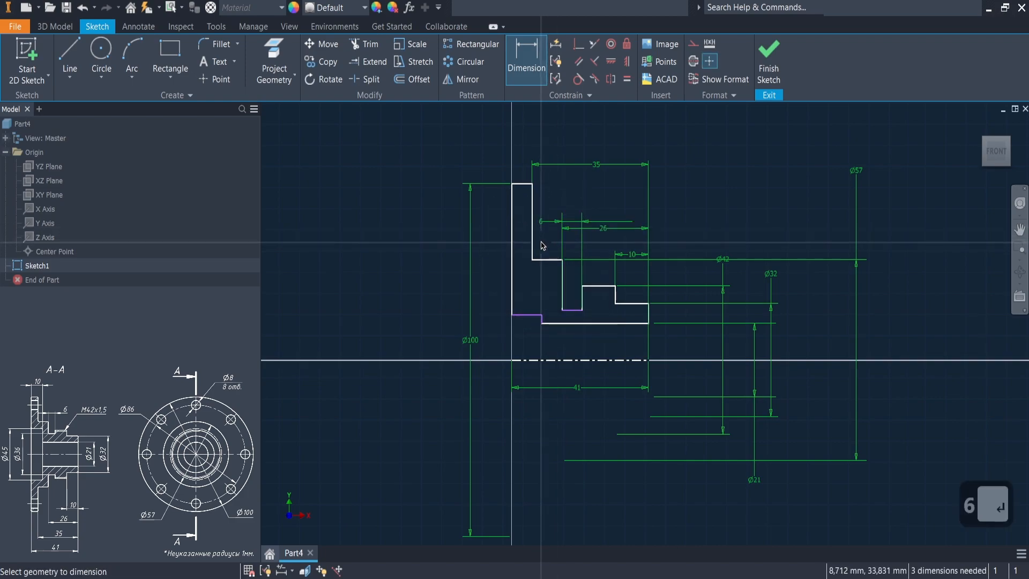
- Add a diameter dimension from the groove's floor line to the centerline and set it to 36 mm
scroll(564, 301, up, 2)
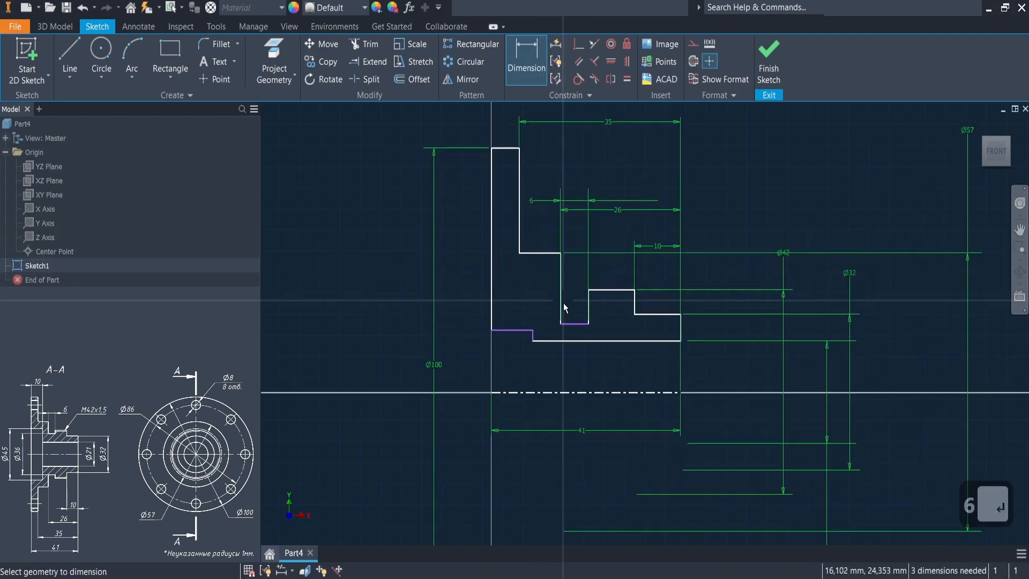
click(576, 325)
click(583, 395)
click(478, 410)
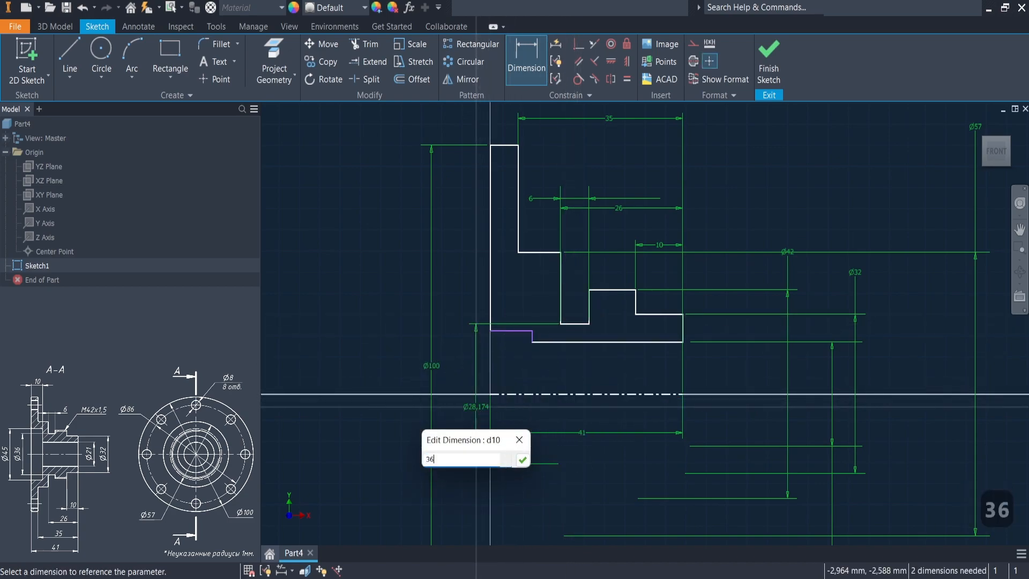
key(Return)
- Add a diameter dimension from the recess line at the flange end to the centerline and set it to 45 mm
click(507, 330)
click(515, 394)
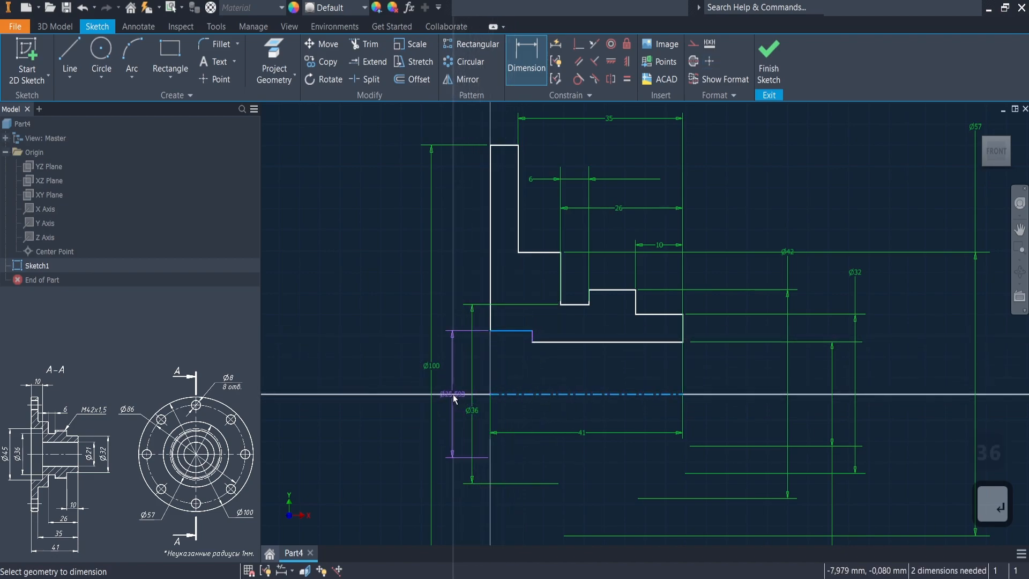
click(454, 395)
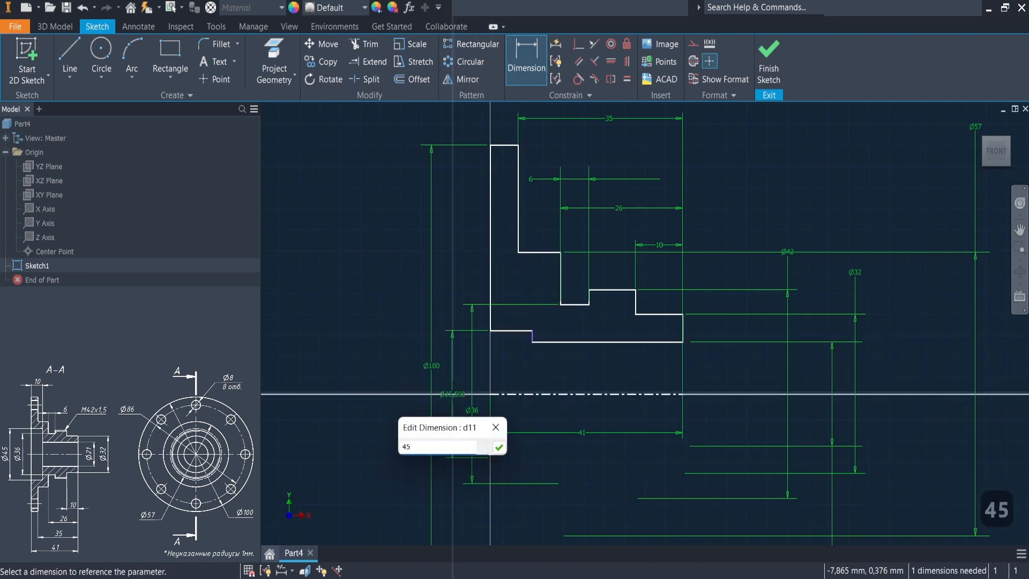
key(Return)
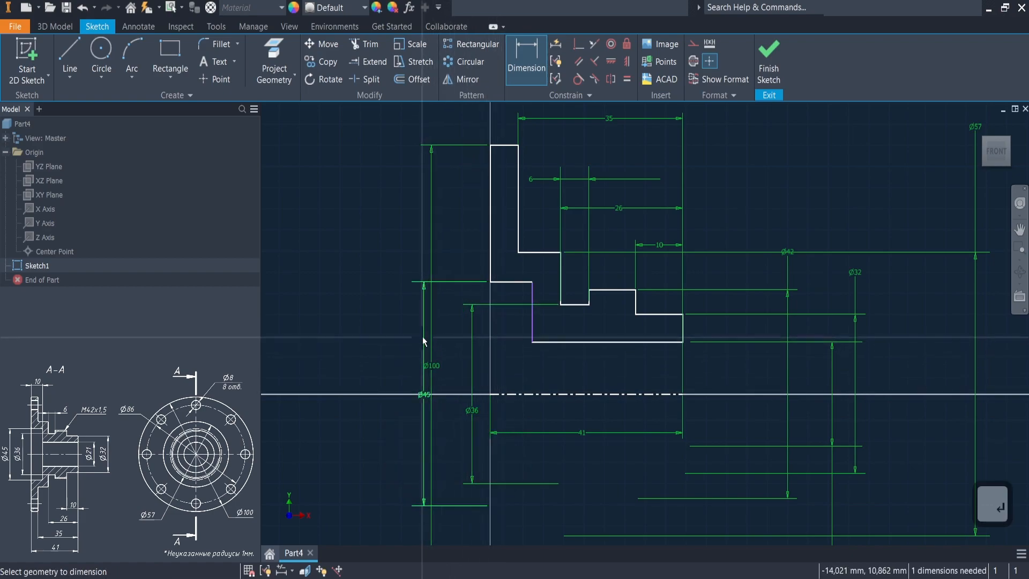
- Dimension the recess depth from the flange's outer face line to the recess's end line and set it to 10 mm
click(532, 320)
click(472, 312)
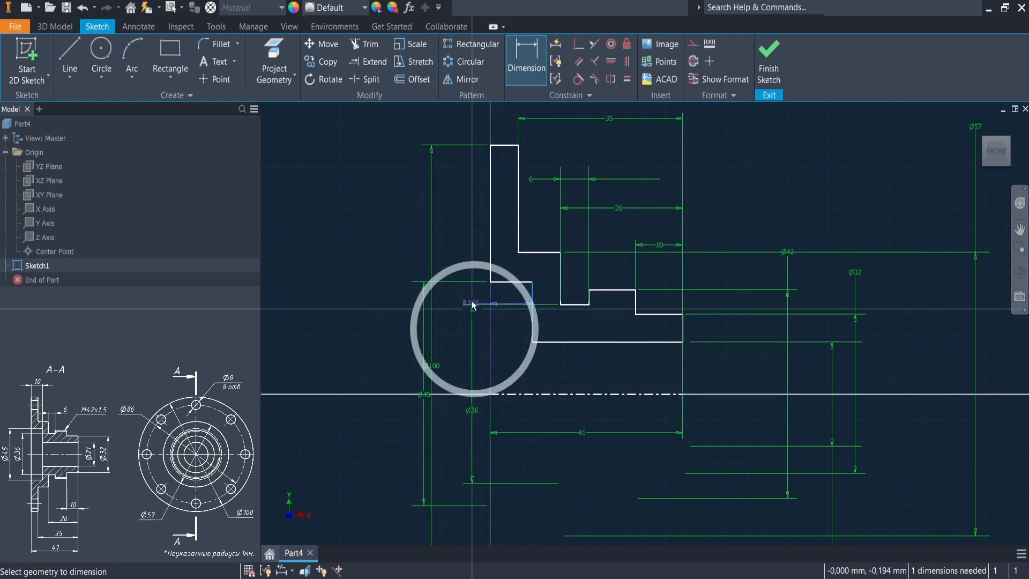
click(458, 223)
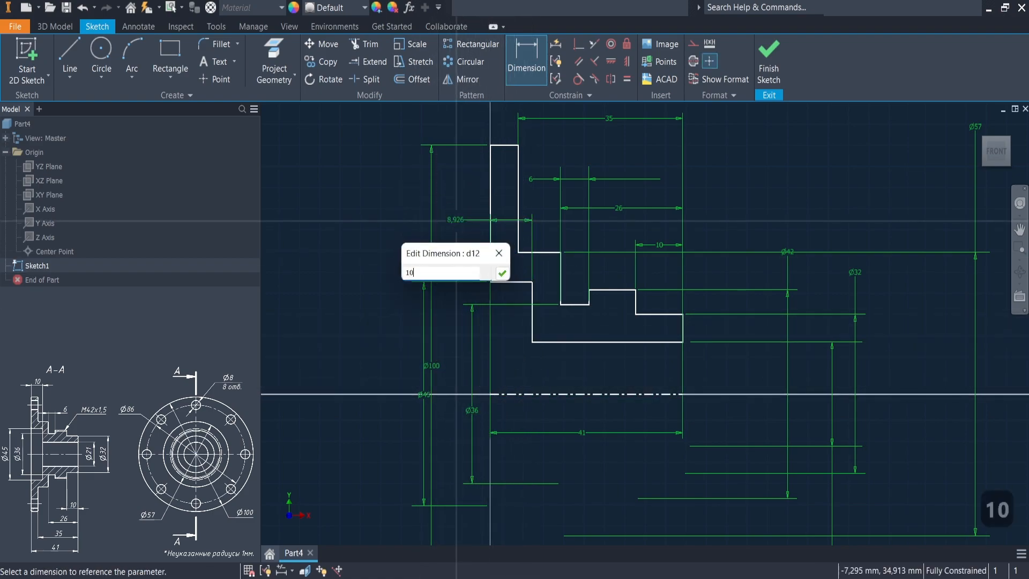
key(Return)
- Revolve the dimensioned half-section profile about the centerline to create the solid flanged hub
scroll(565, 310, down, 3)
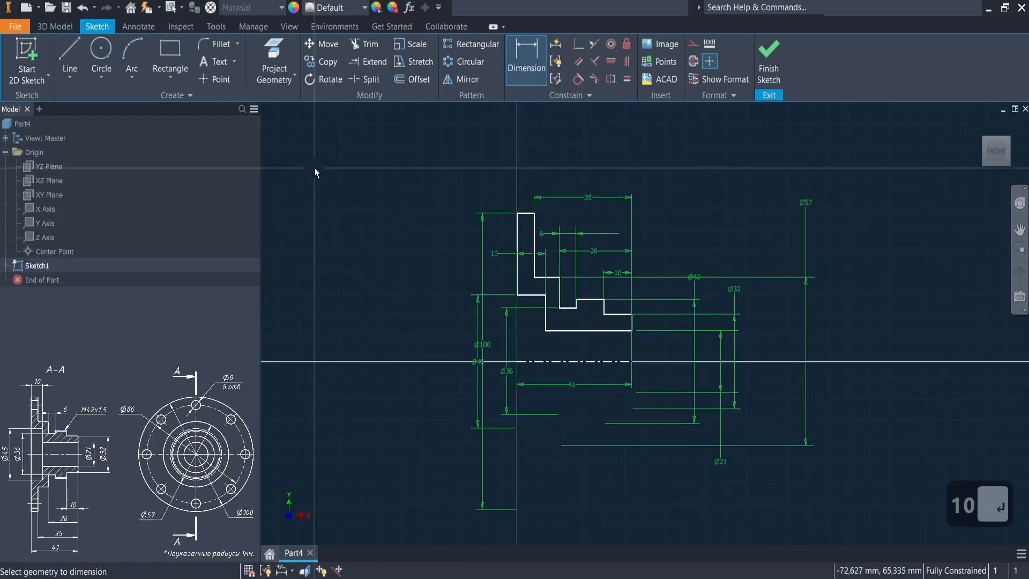
click(54, 26)
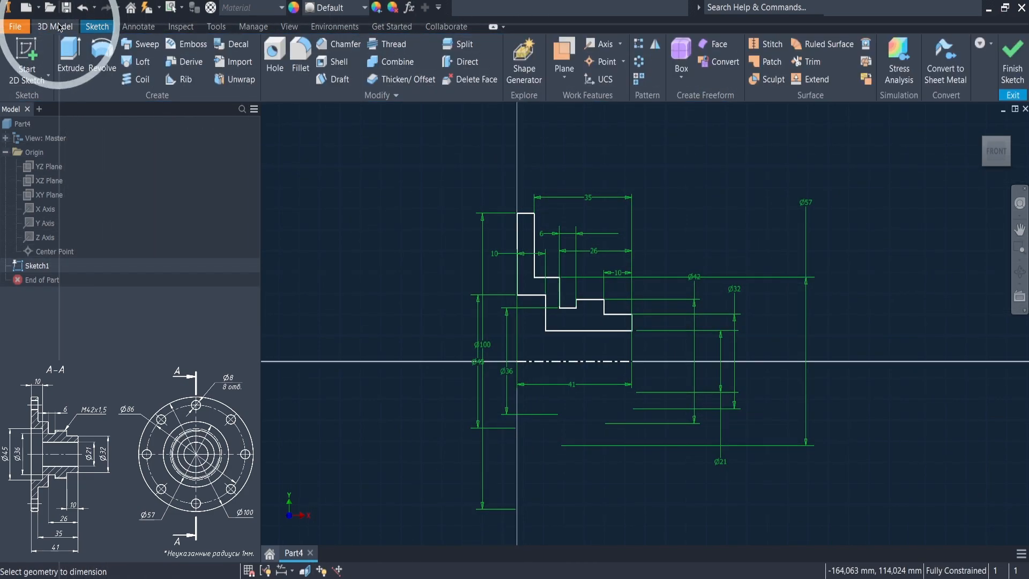
click(100, 56)
mouse_move(478, 320)
shift+middle_down()
mouse_move(490, 307)
mouse_move(483, 317)
shift+middle_up()
click(294, 286)
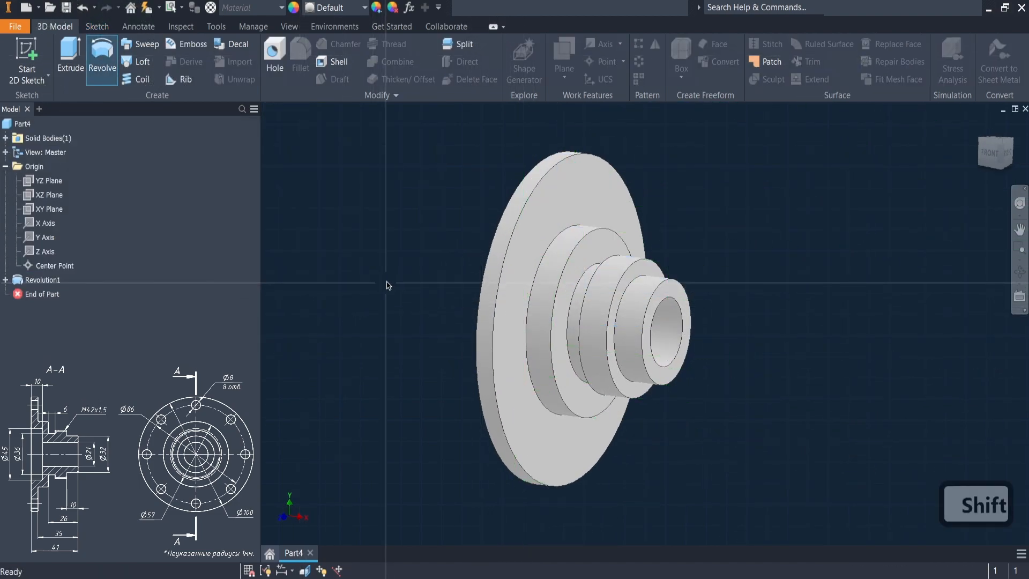
- Start a sketch on the flange's hub-side face and draw an 86 mm diameter construction circle centred on the origin
click(595, 199)
click(680, 193)
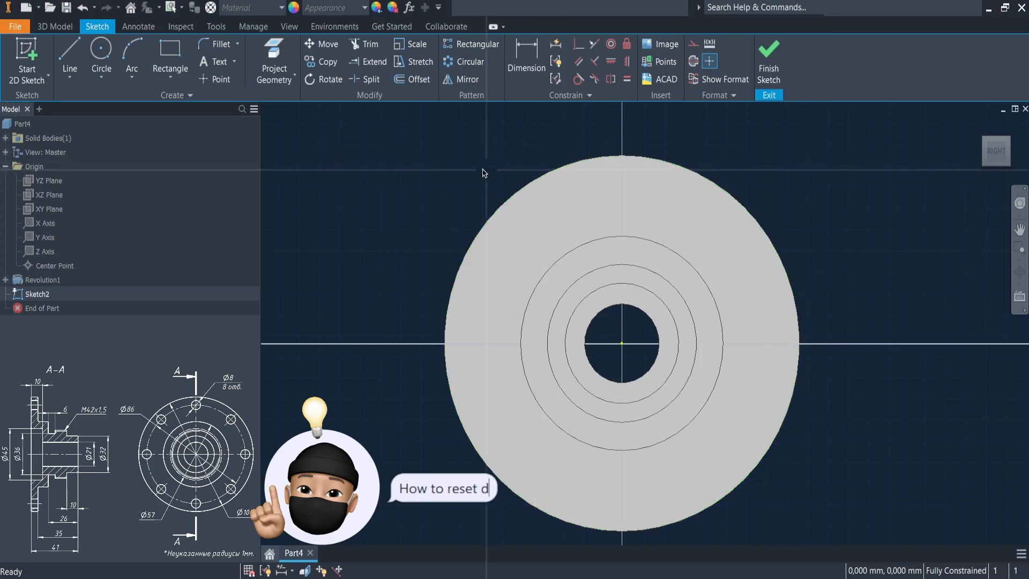
right_click(463, 173)
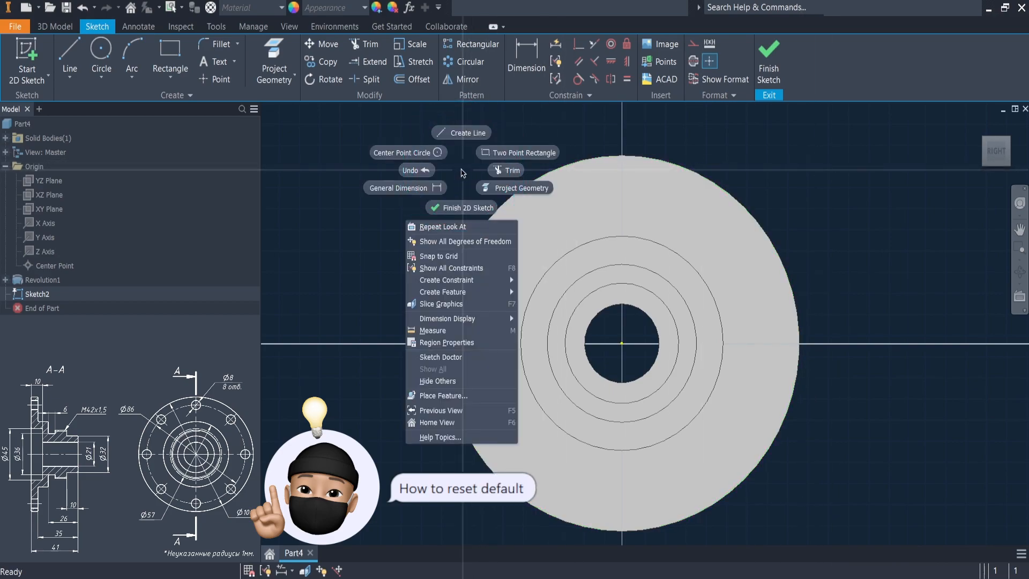
click(438, 152)
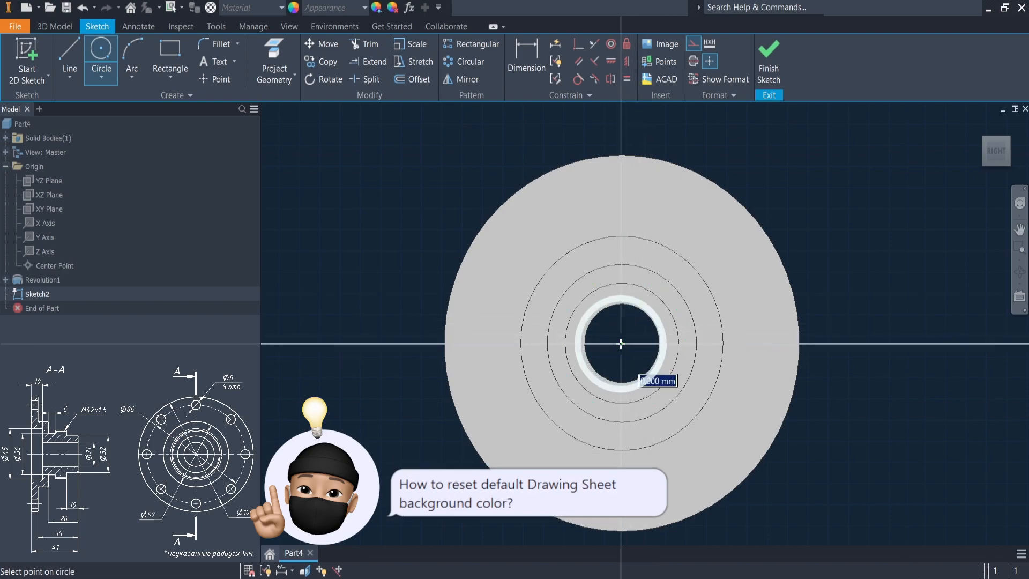
click(621, 343)
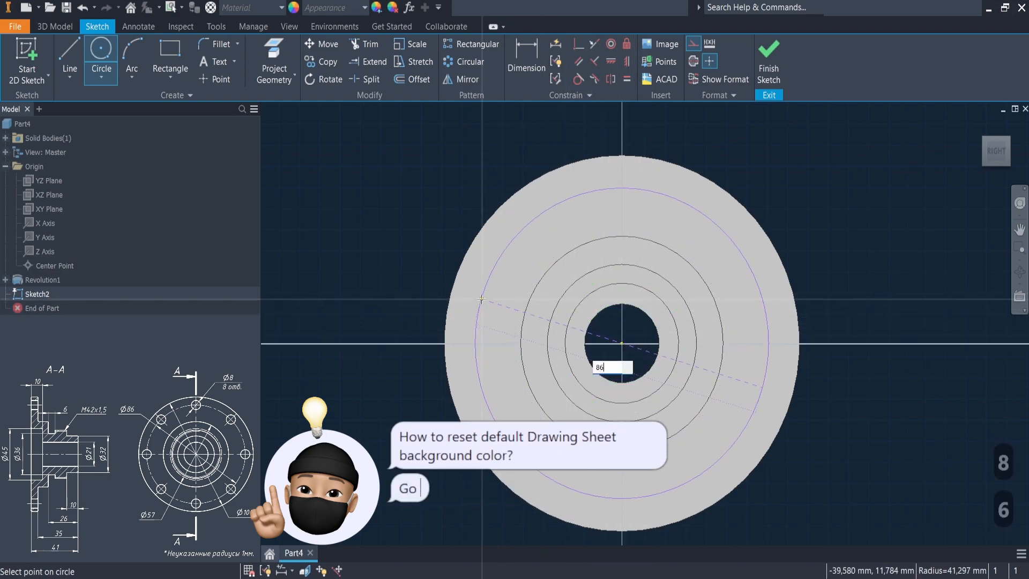
key(Return)
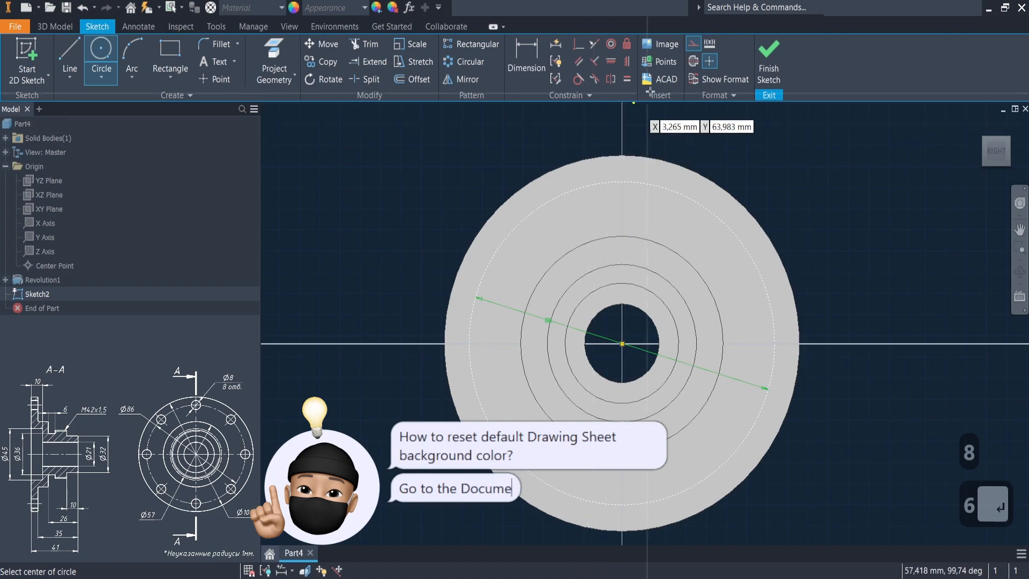
- Draw an 8 mm diameter circle at the top of the construction circle and constrain its centre vertically with the origin
click(620, 181)
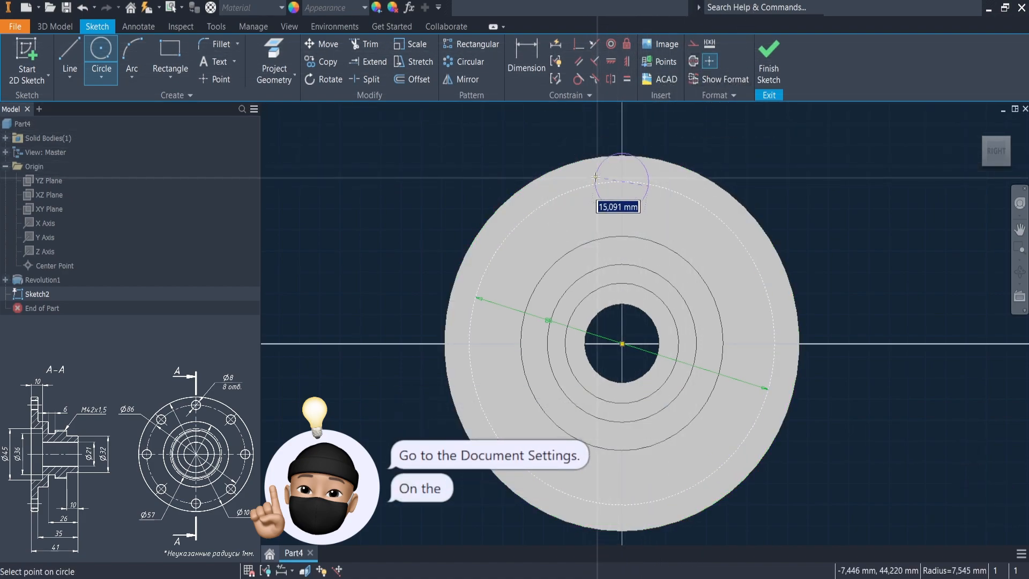
text(8)
key(Return)
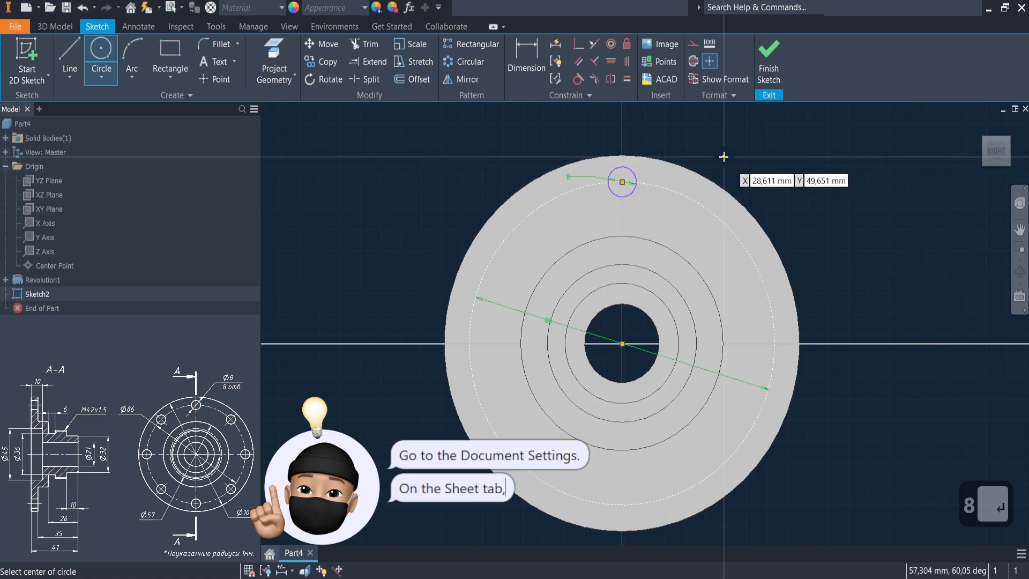
click(627, 62)
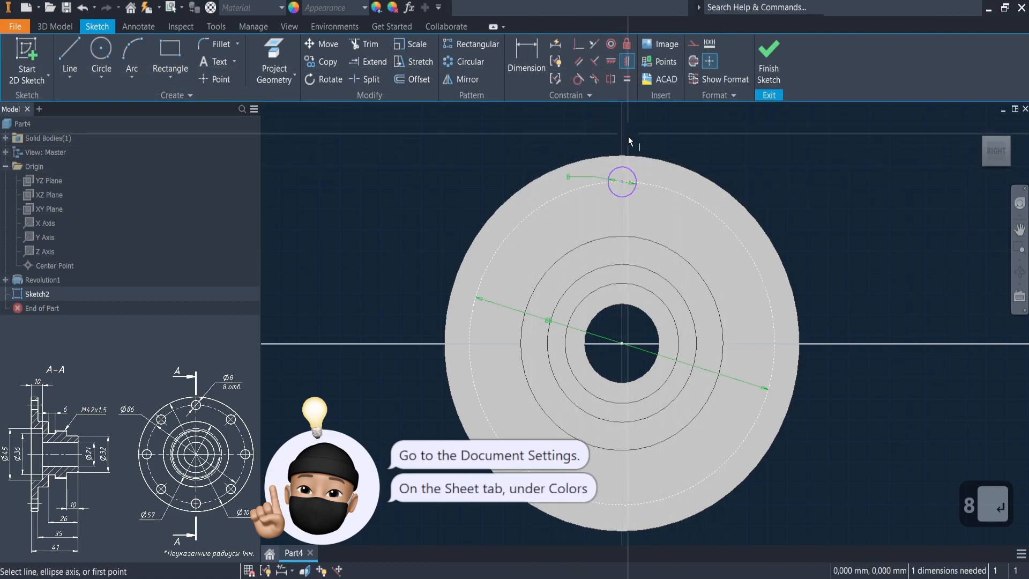
click(623, 185)
click(622, 344)
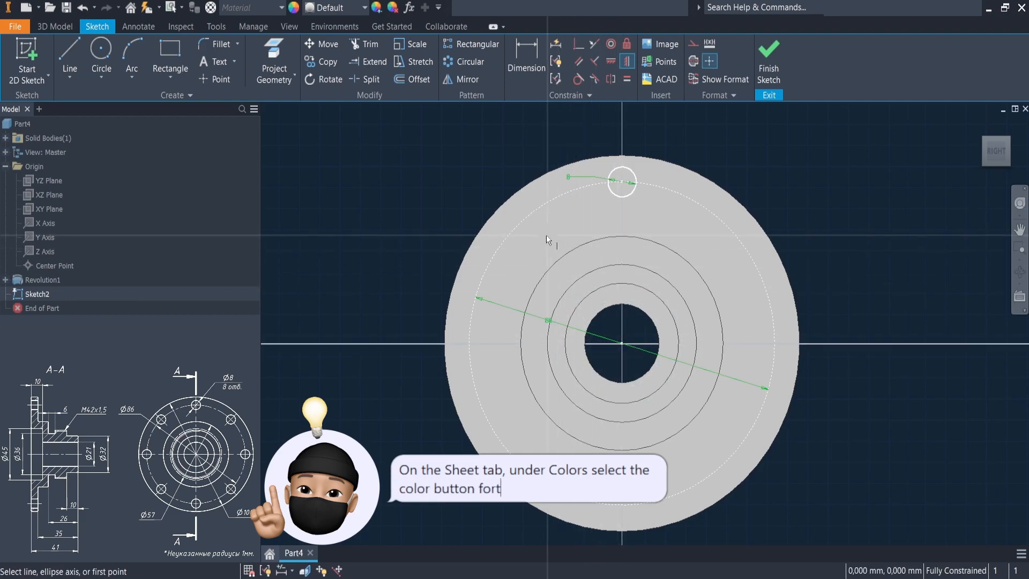
- Extrude the 8 mm circle as a Through All cut to make a hole in the flange
click(55, 26)
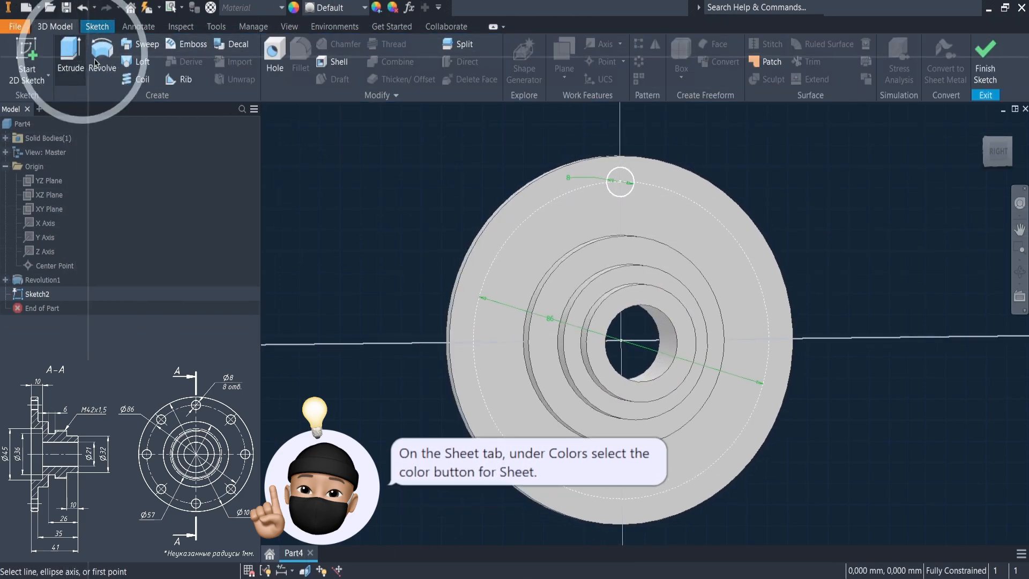
click(75, 59)
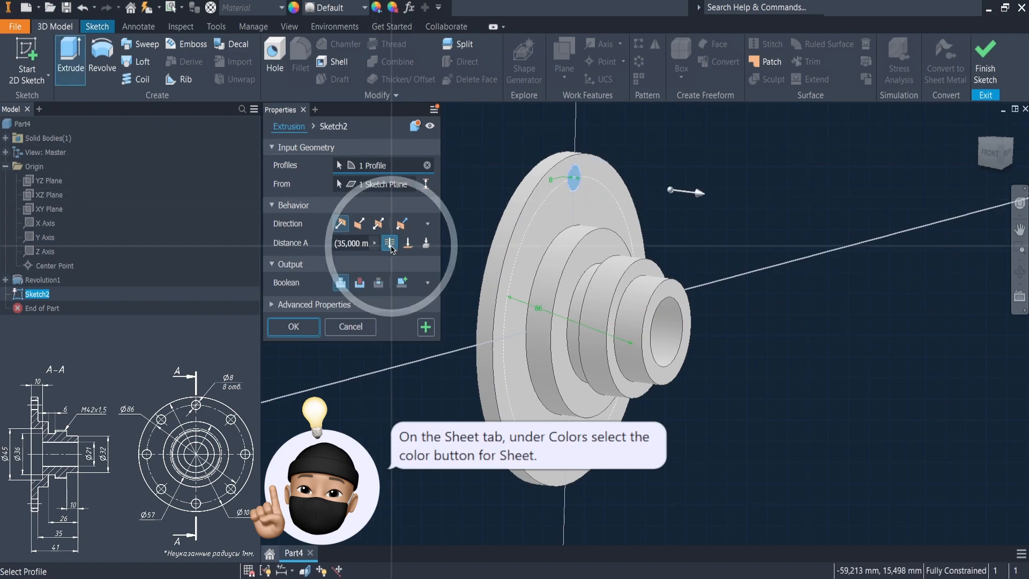
click(361, 283)
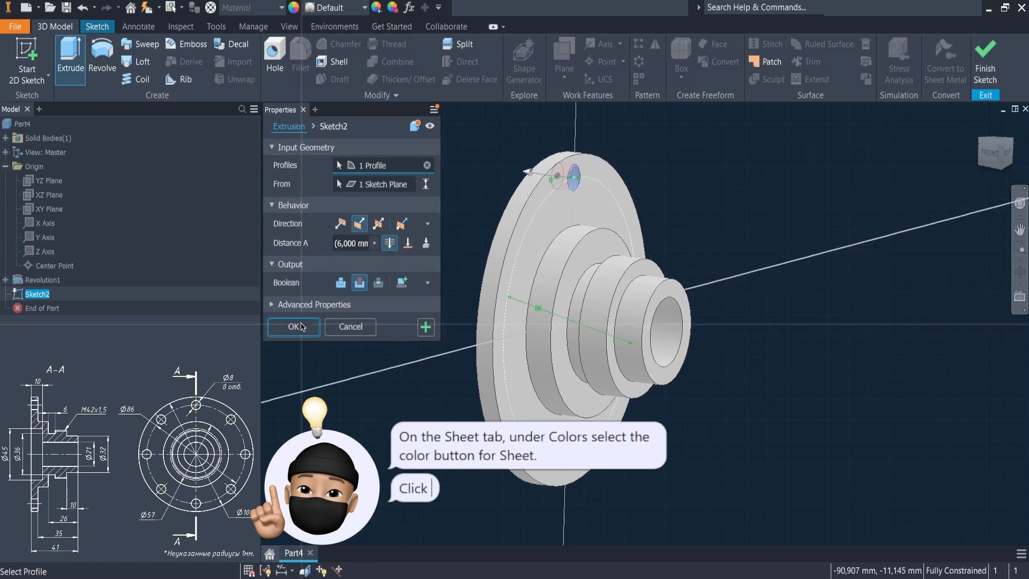
click(295, 327)
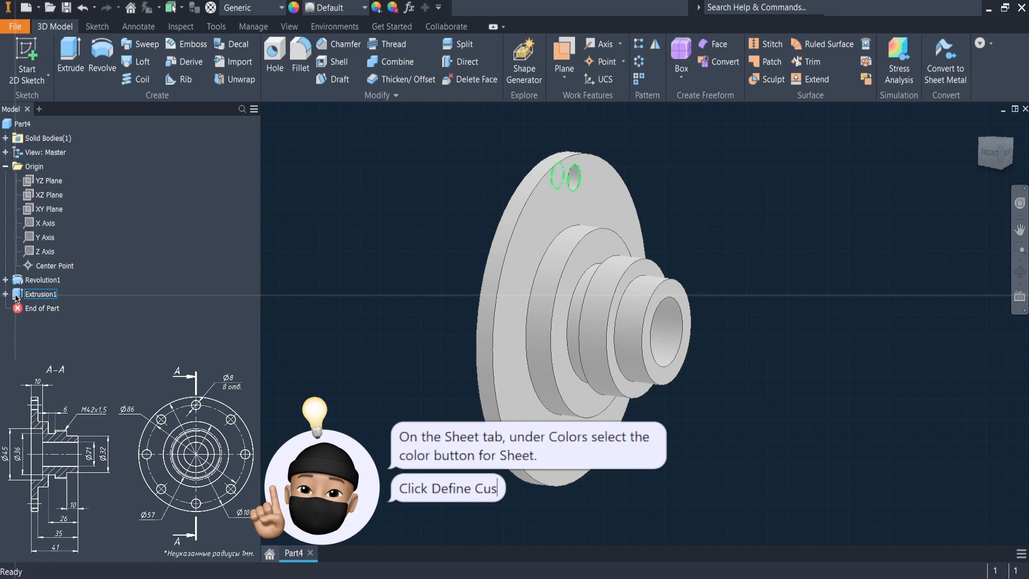
- Create a circular pattern of the extruded hole about the X Axis with 8 occurrences over 360 degrees
click(16, 296)
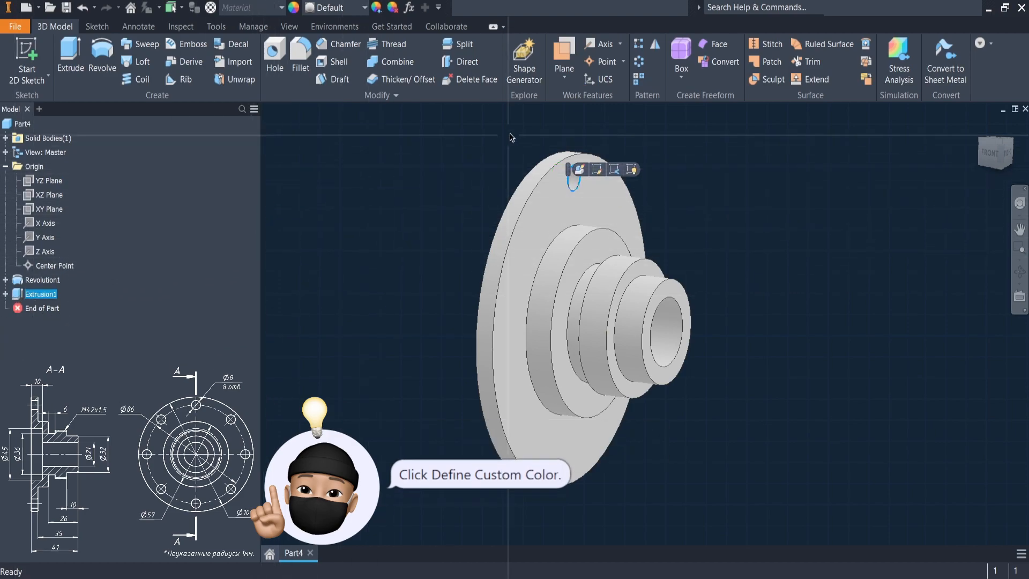
click(640, 61)
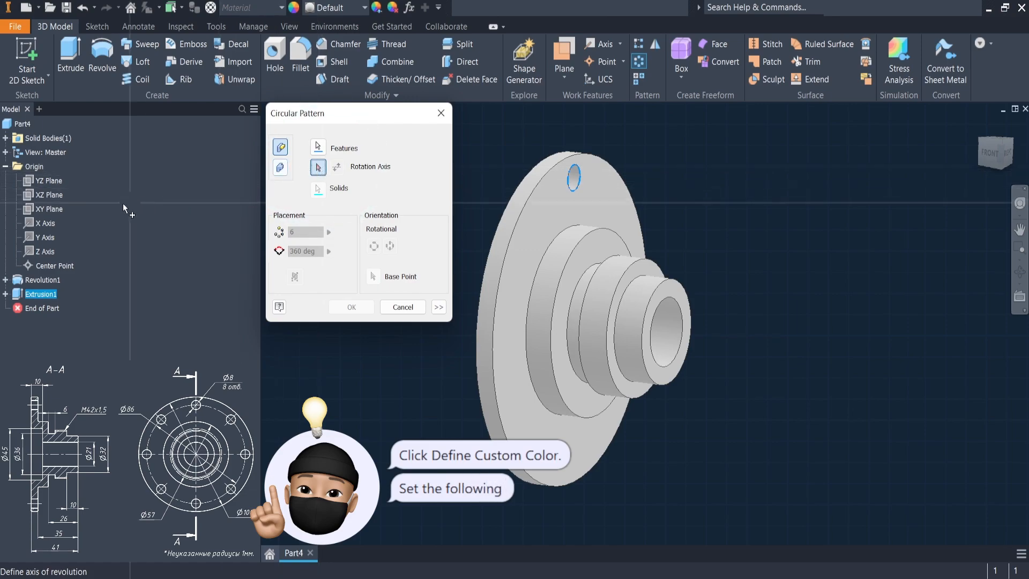
click(43, 228)
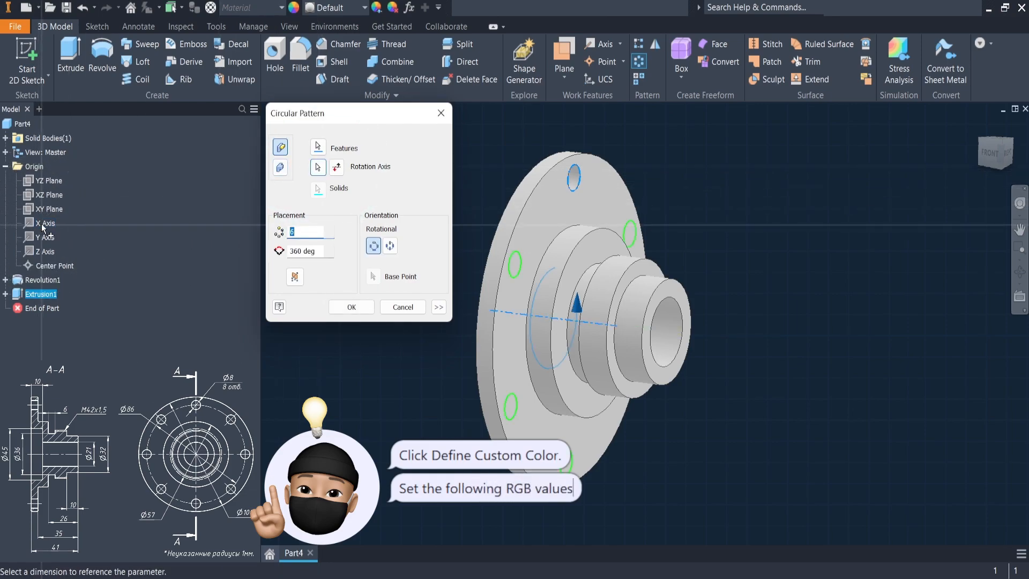
text(8)
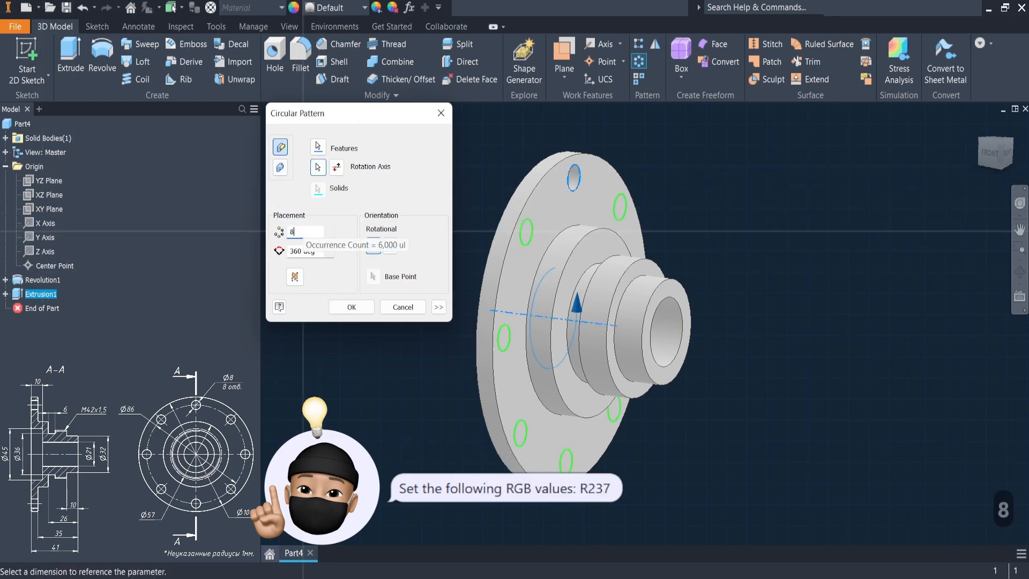
click(351, 306)
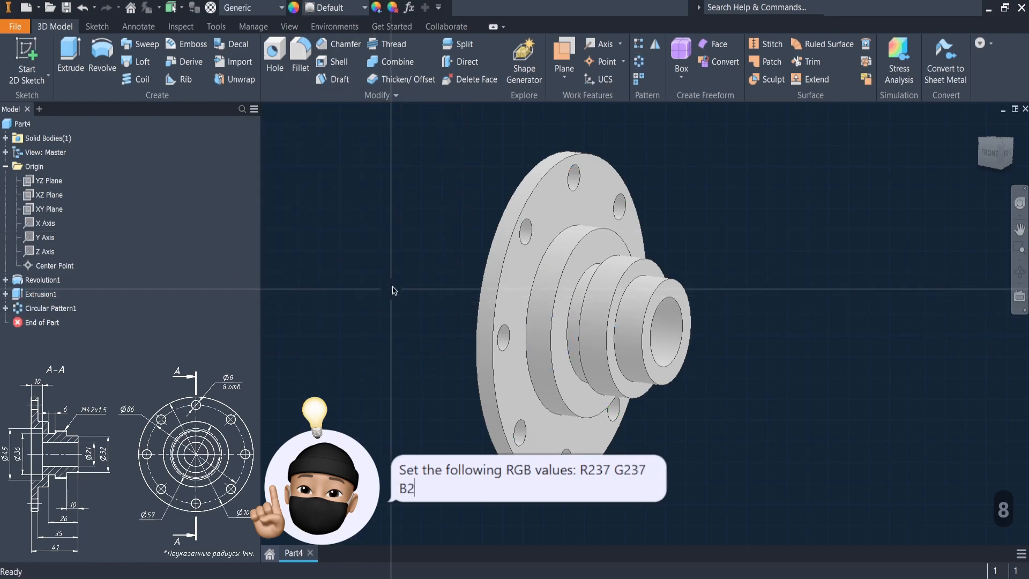
- Thread the hub's 42 mm diameter cylindrical face with an ISO Metric profile, designation M42x1.5, over its full depth
scroll(407, 285, down, 3)
scroll(392, 280, up, 3)
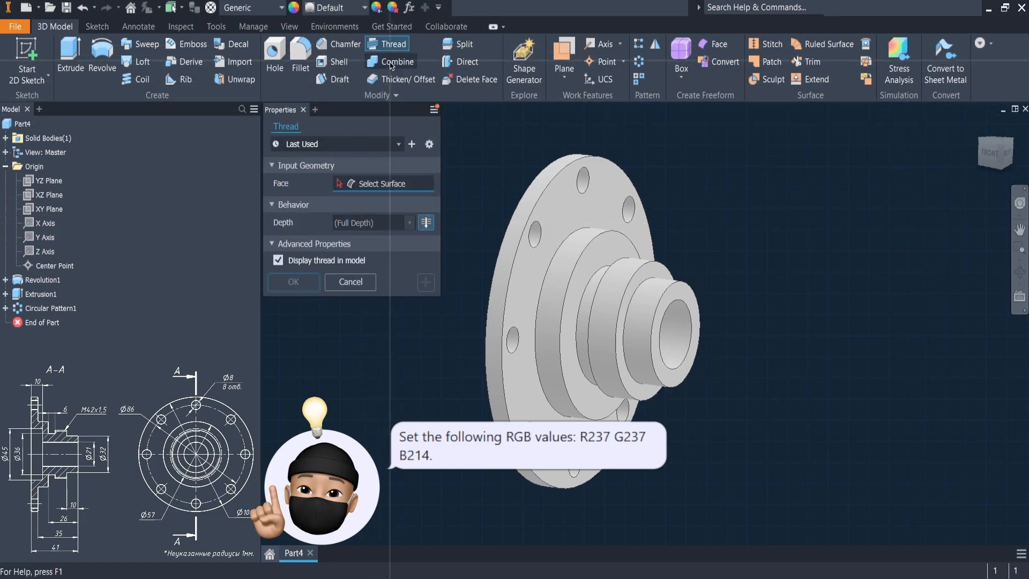
click(616, 284)
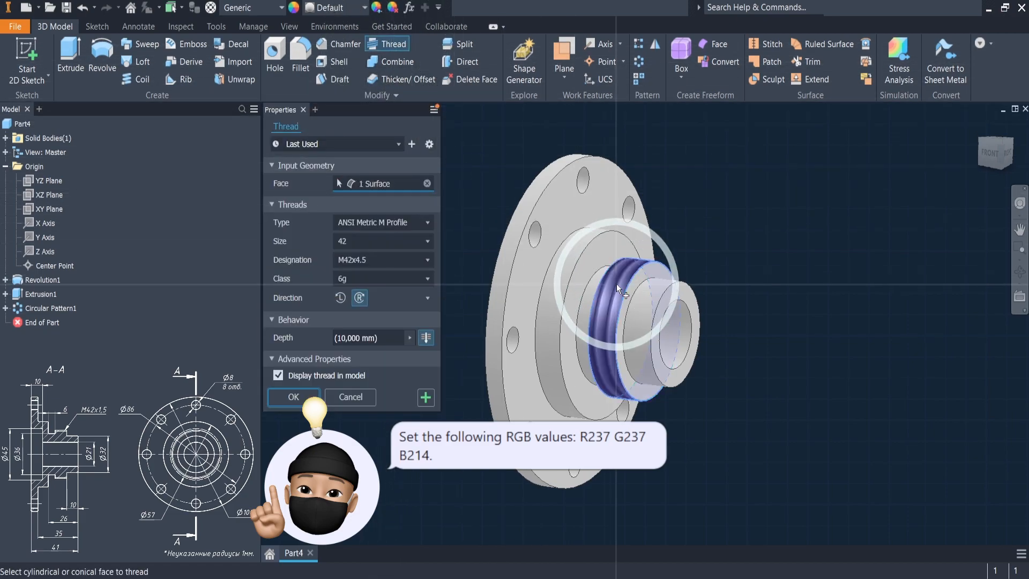
click(401, 225)
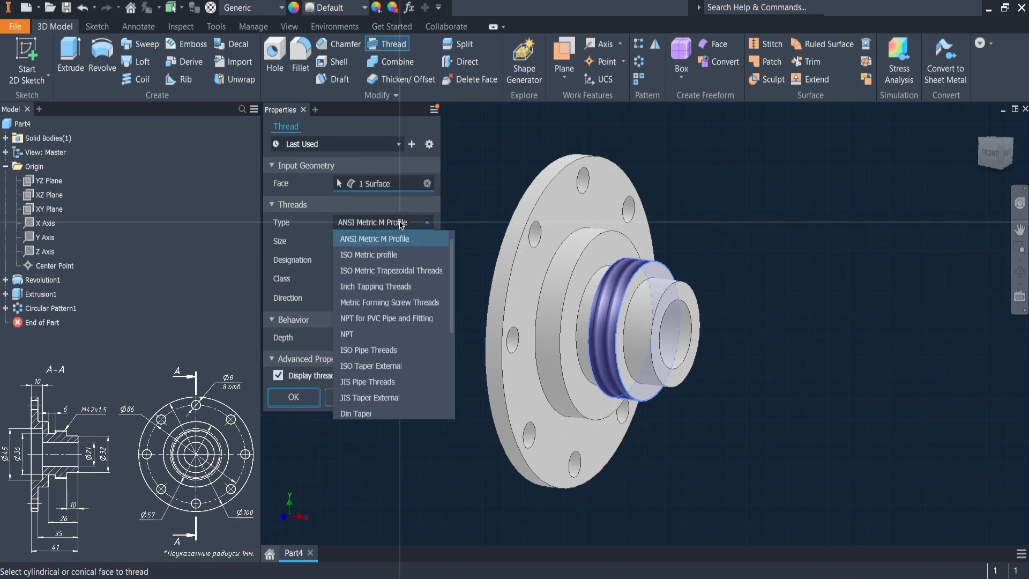
click(392, 255)
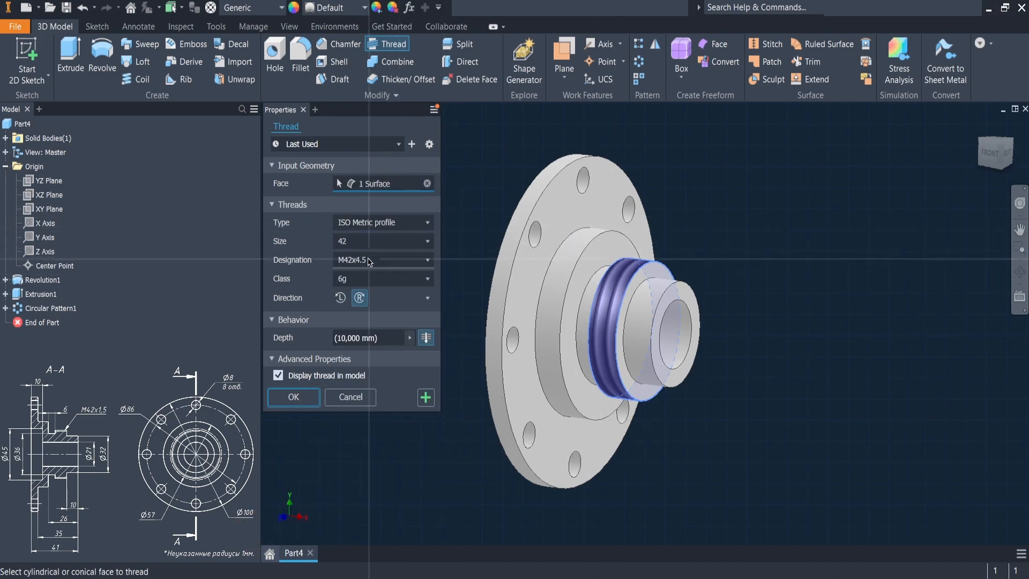
click(368, 261)
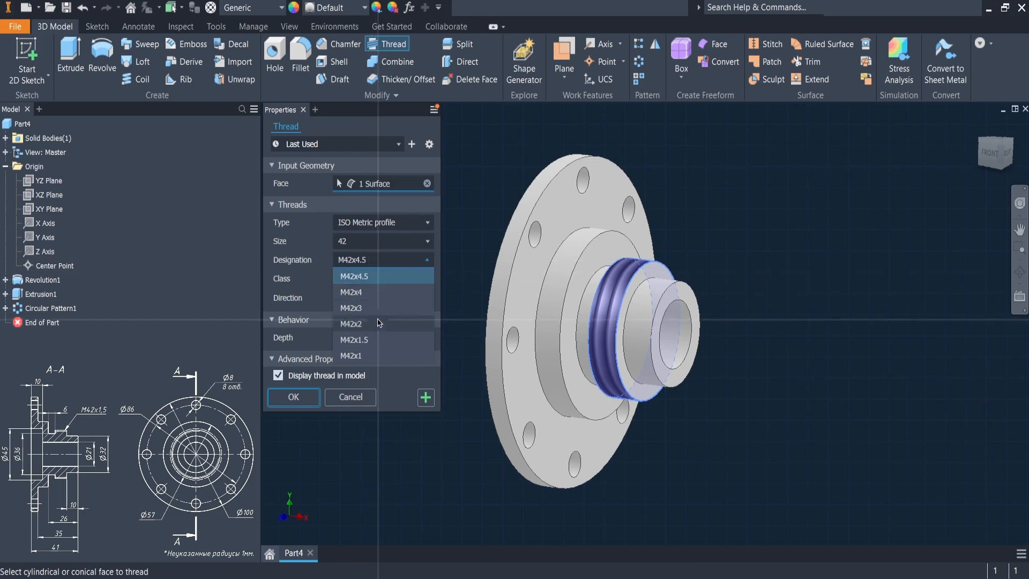
click(370, 340)
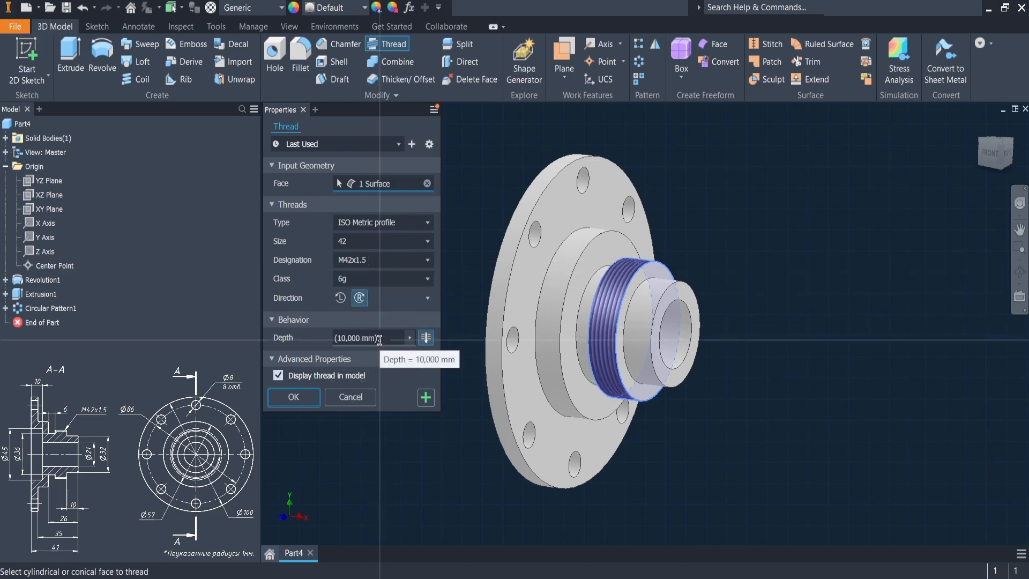
click(306, 400)
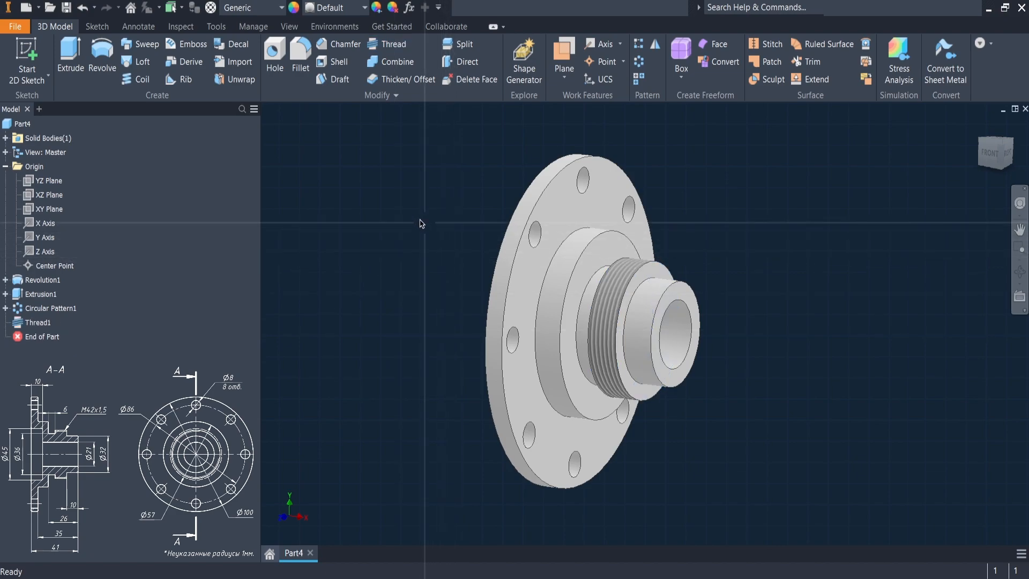
- Set up a 1 mm constant fillet on both flange rim edges, the three shoulder edges between flange and thread, and the hub end's outer and bore edges
click(300, 54)
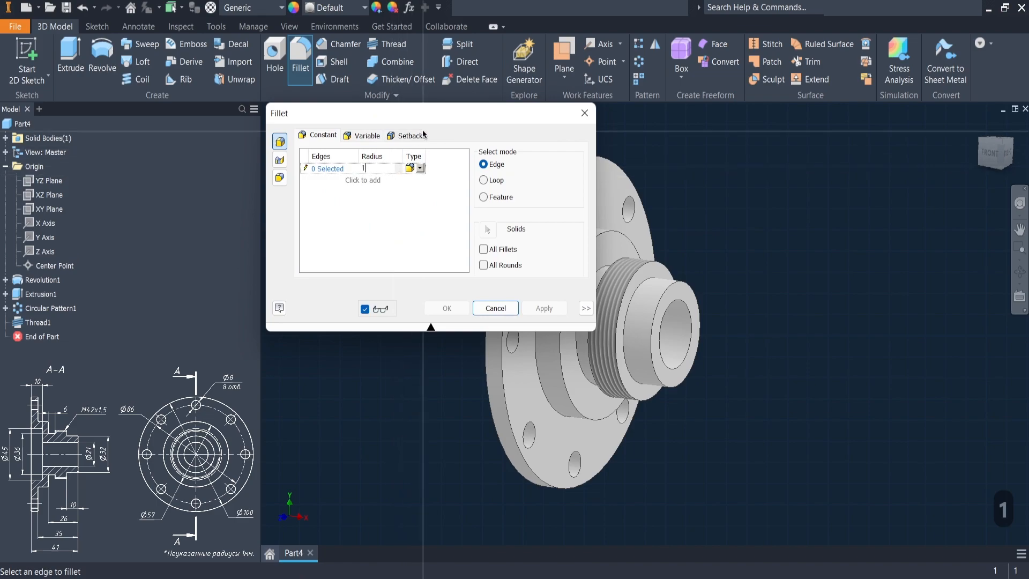
scroll(699, 260, up, 5)
scroll(615, 250, down, 6)
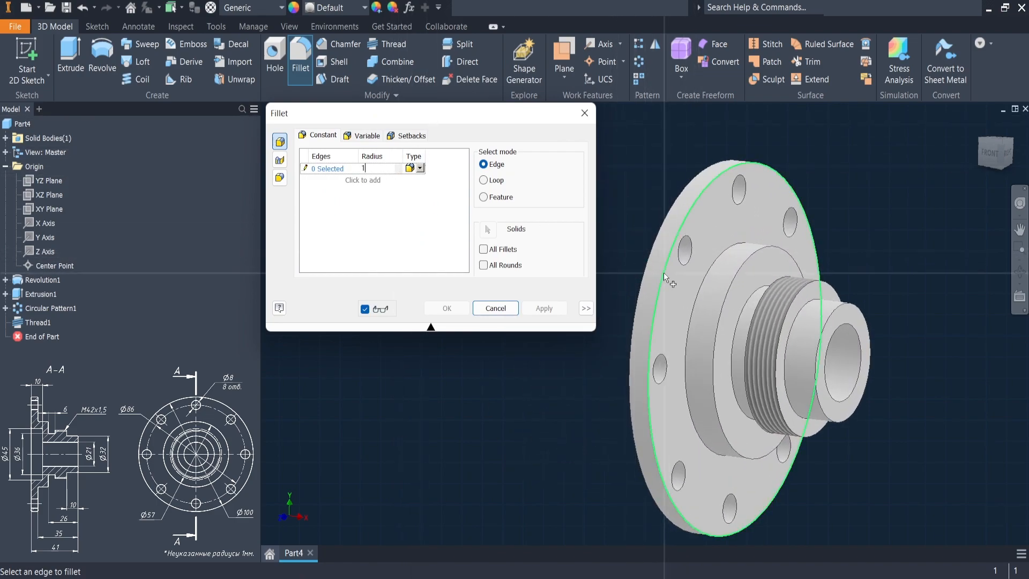
click(663, 272)
click(647, 269)
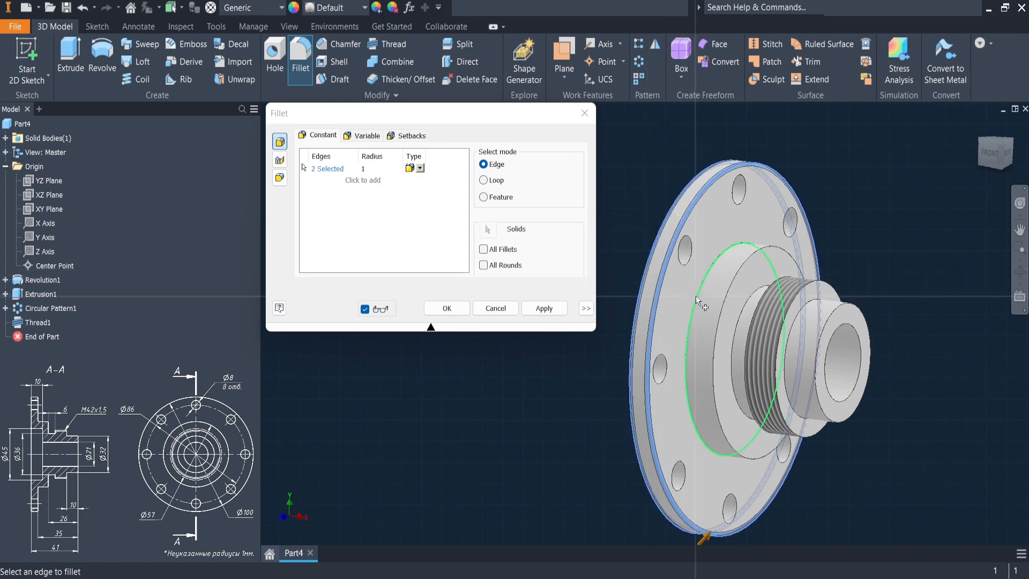
click(696, 298)
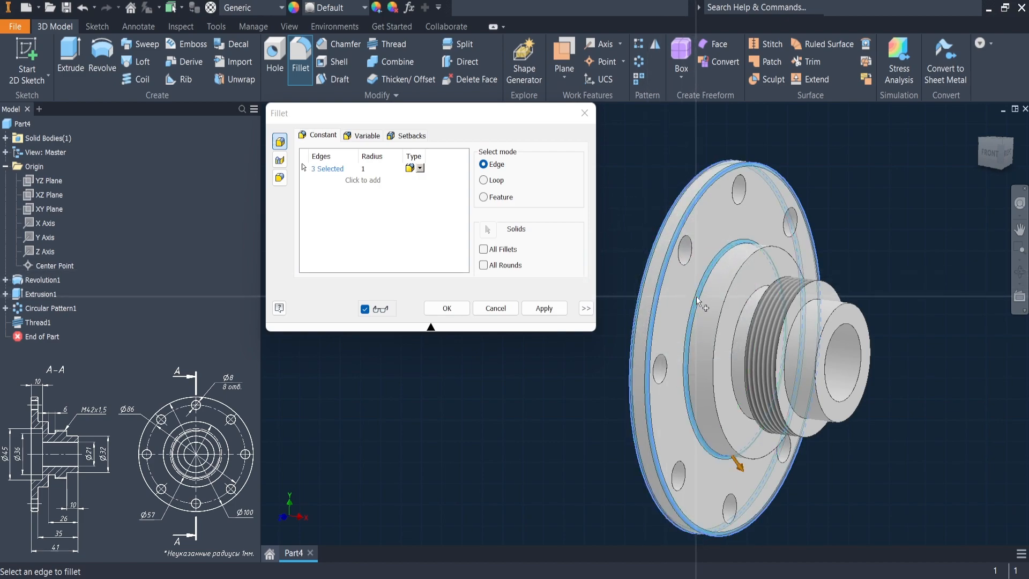
click(719, 304)
click(738, 318)
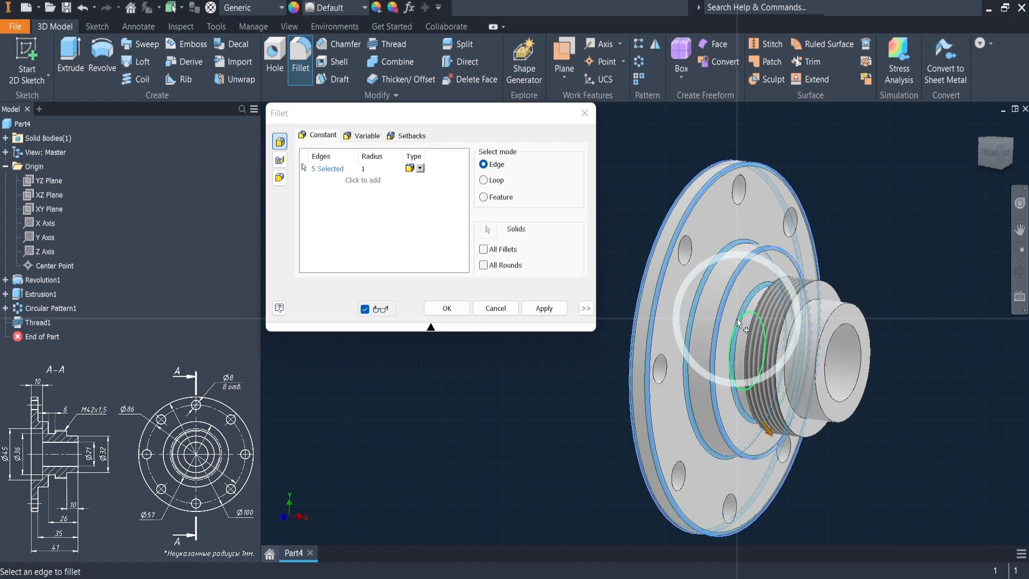
click(824, 342)
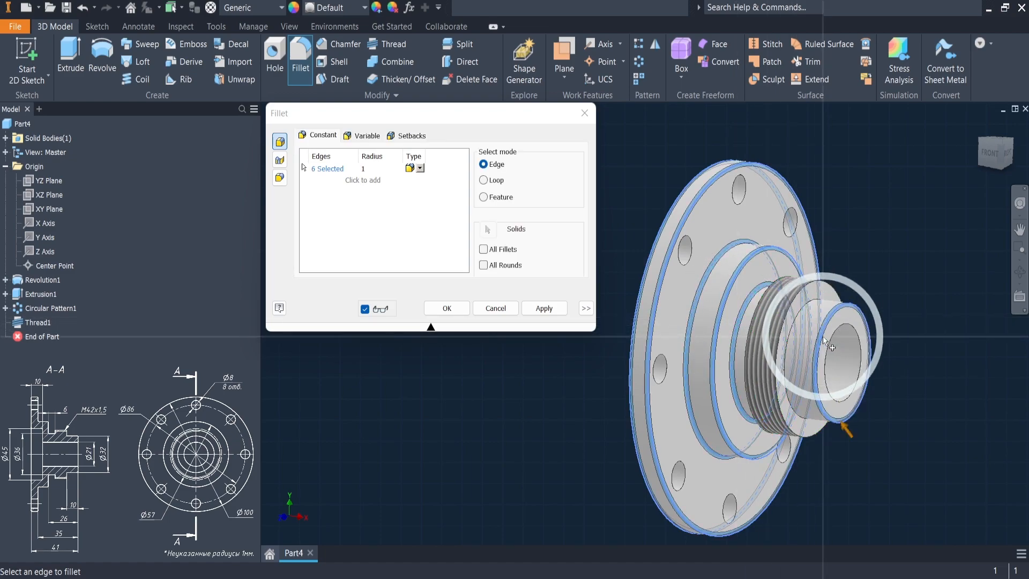
click(848, 324)
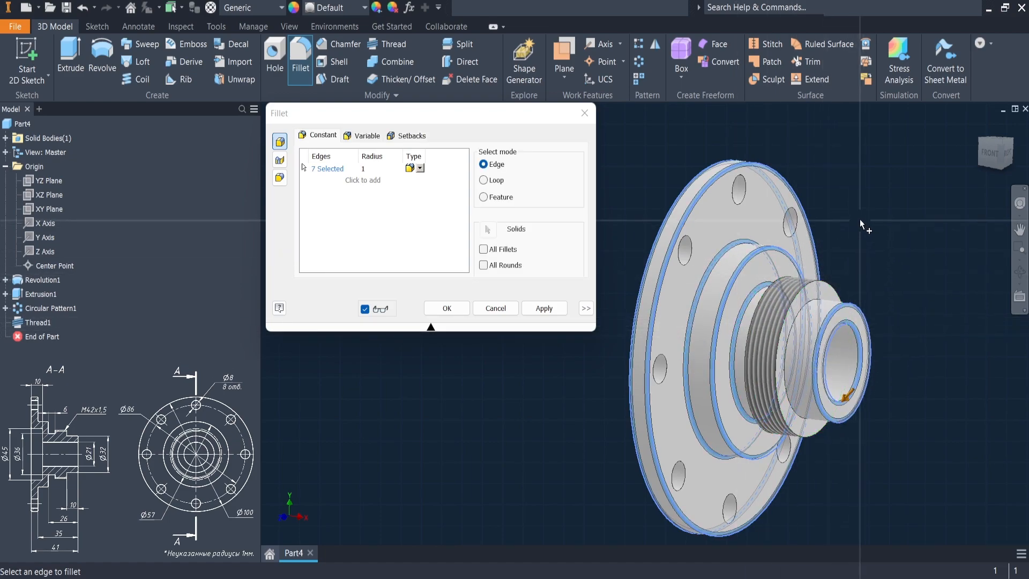
- Add the back recess's floor and mouth edges and the bore edge inside it to the 1 mm fillet, and apply it
shift+middle_drag(845, 211, 924, 213)
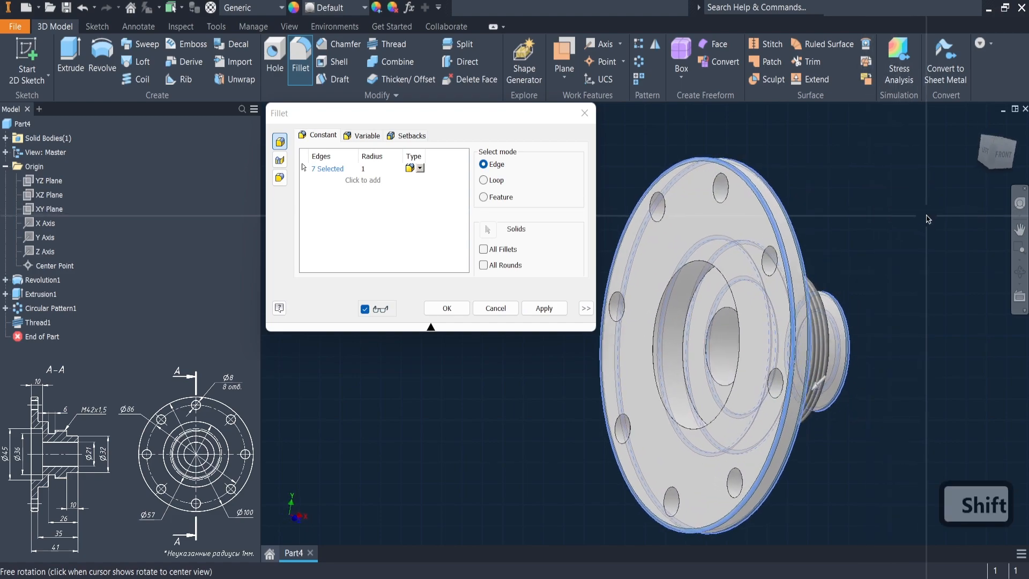
click(701, 289)
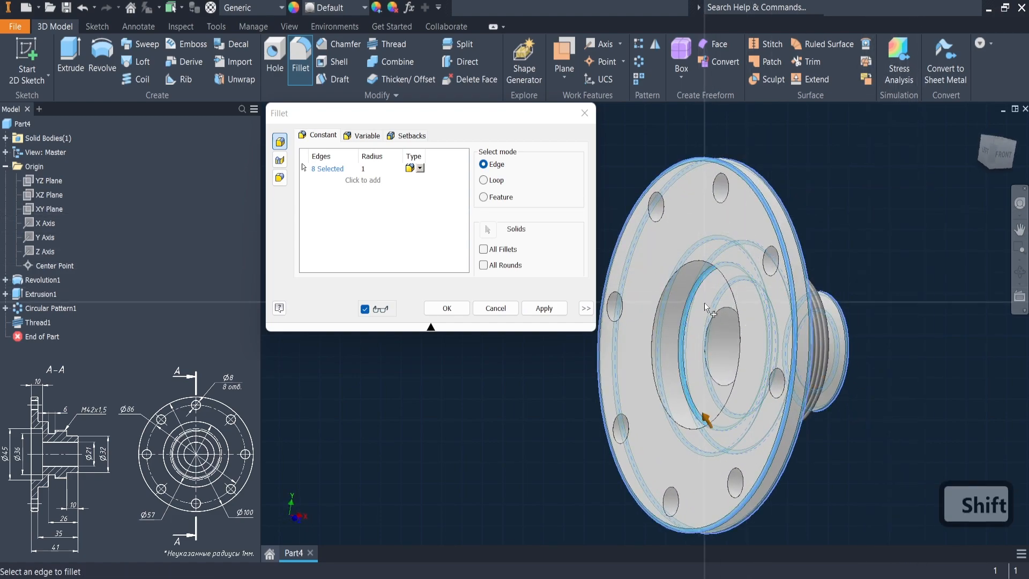
click(710, 319)
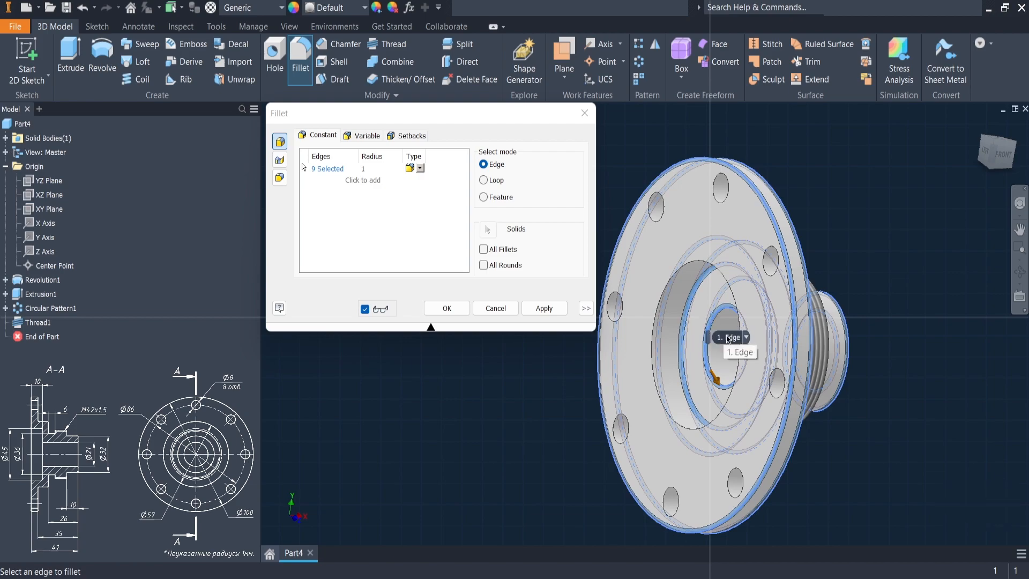
click(656, 311)
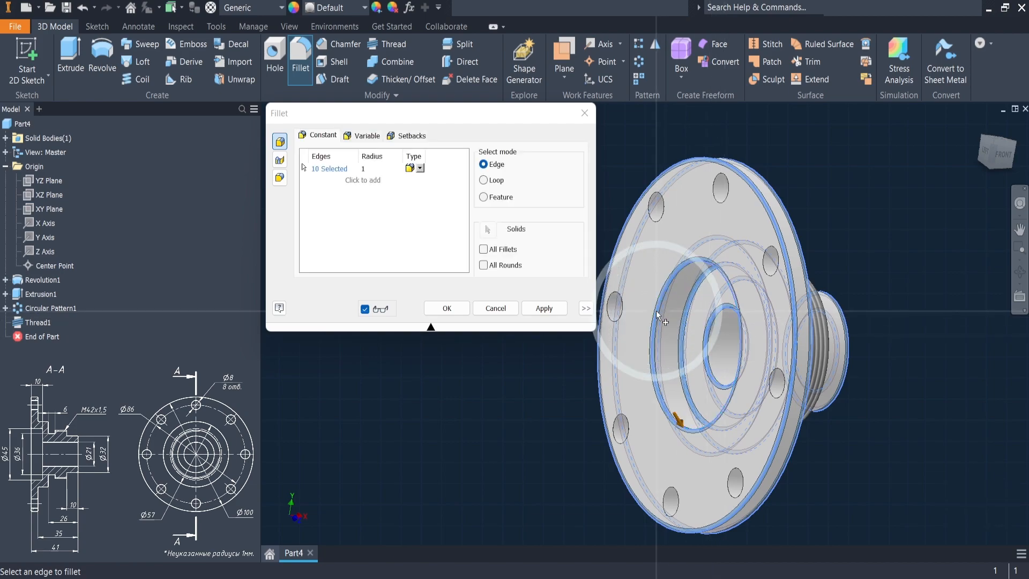
shift+middle_drag(845, 269, 734, 243)
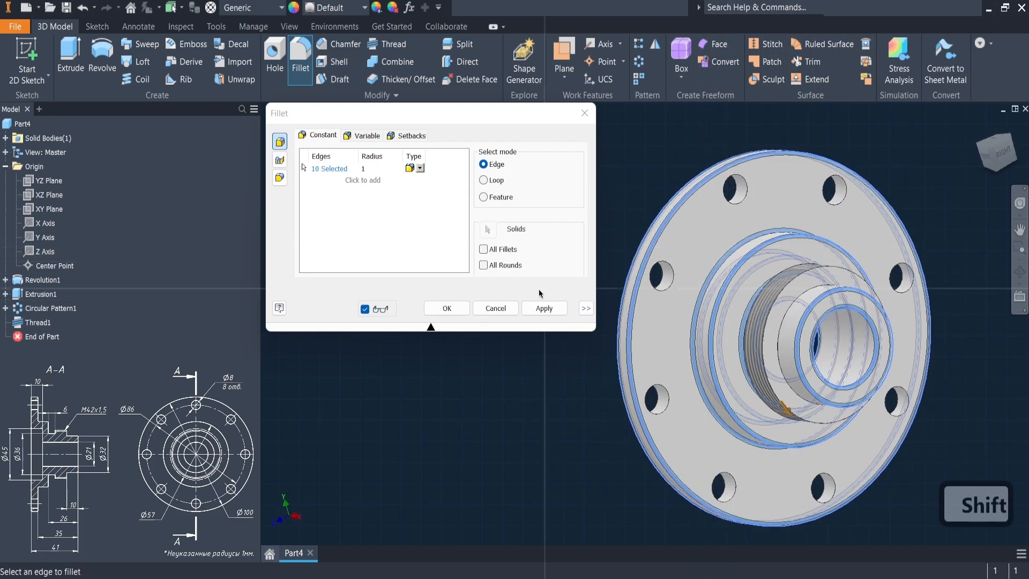
click(540, 309)
click(495, 308)
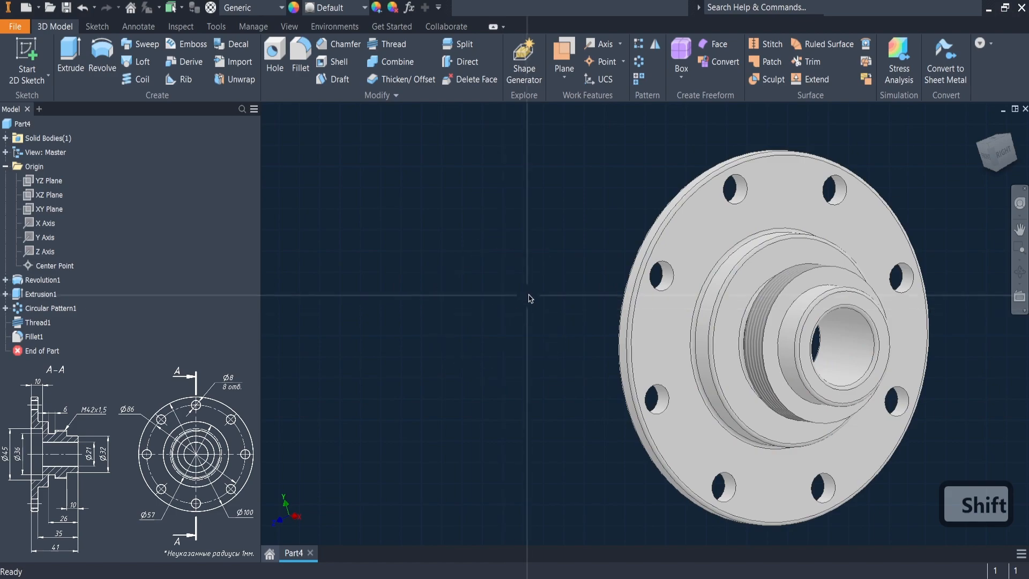
scroll(530, 298, down, 3)
shift+middle_drag(558, 257, 580, 261)
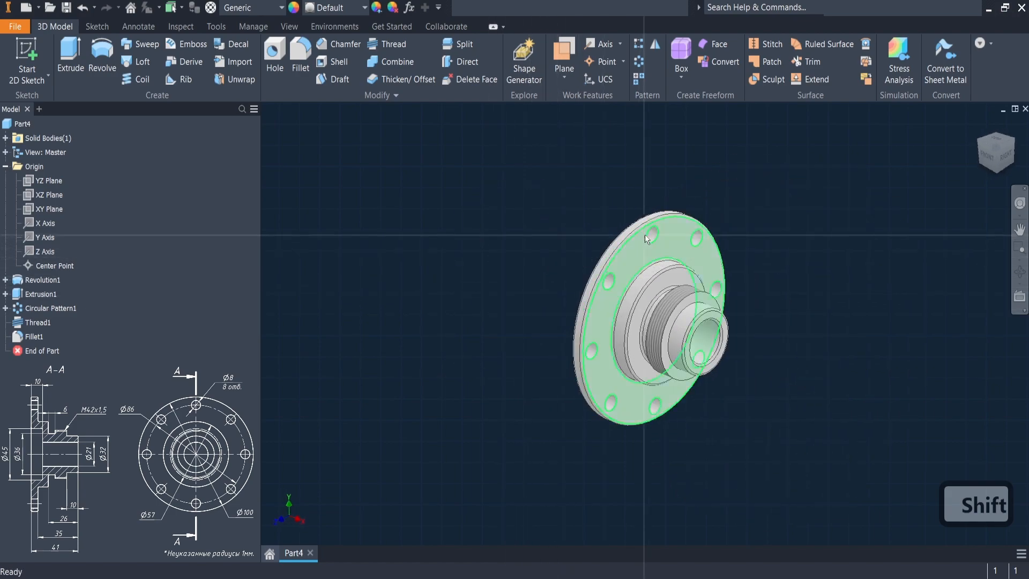
shift+middle_drag(1015, 145, 528, 170)
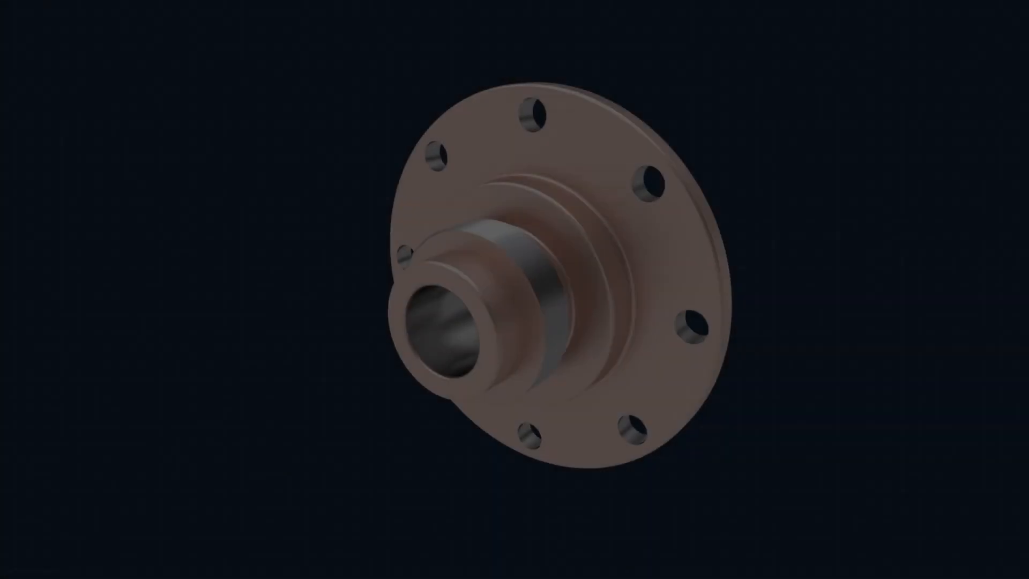